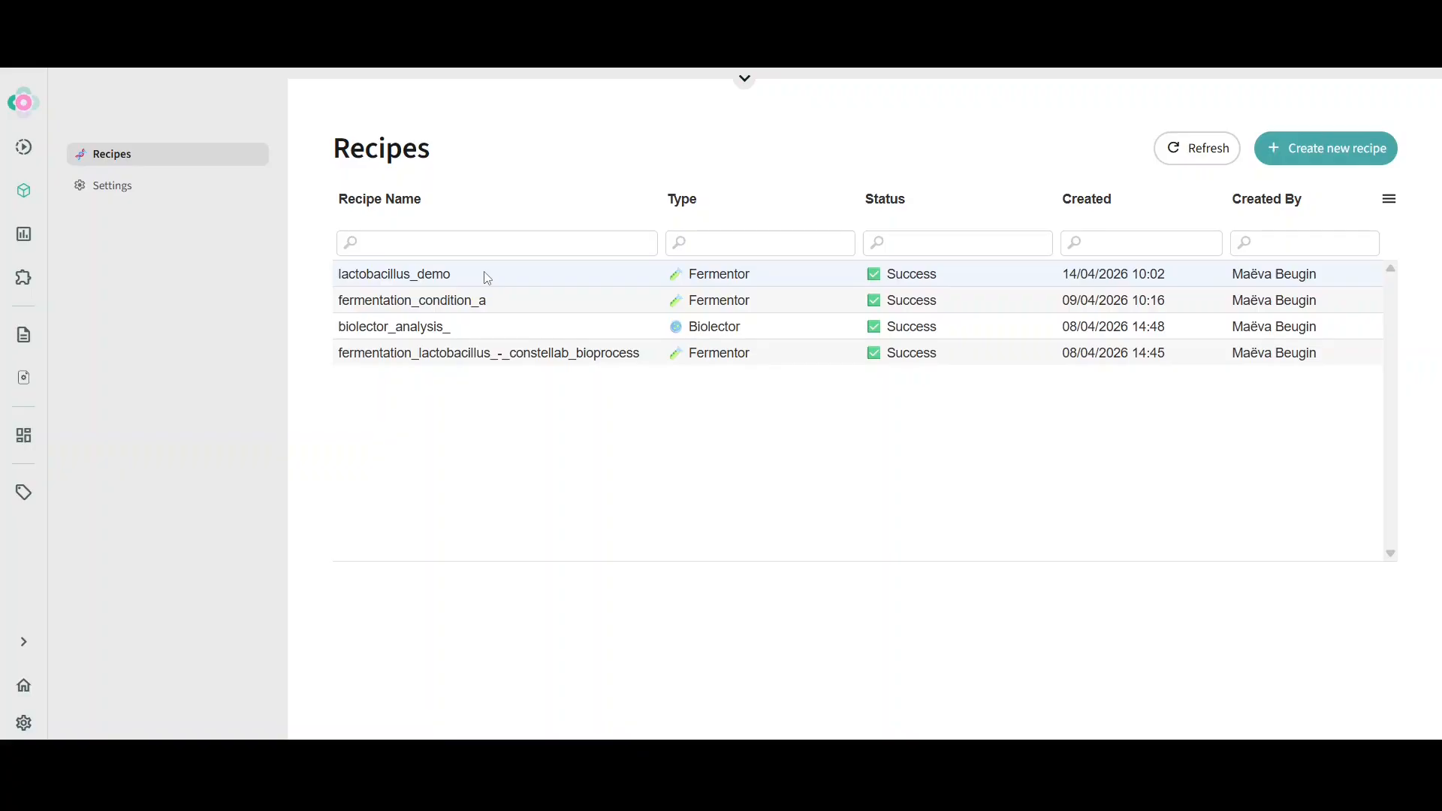
Open the lactobacillus_demo recipe and review its overview statistics and data availability Venn diagram
click(486, 278)
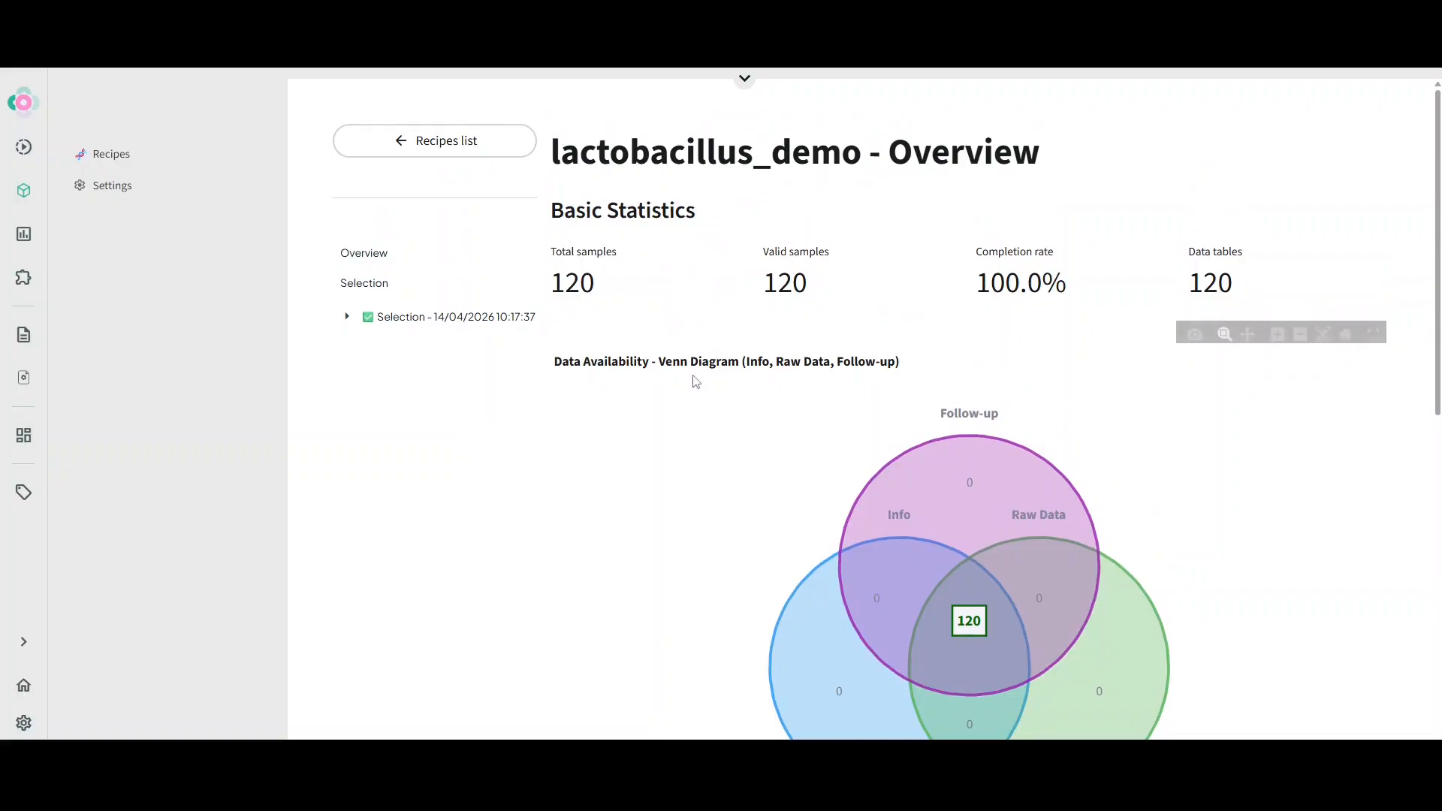
scroll(697, 387, down, 3)
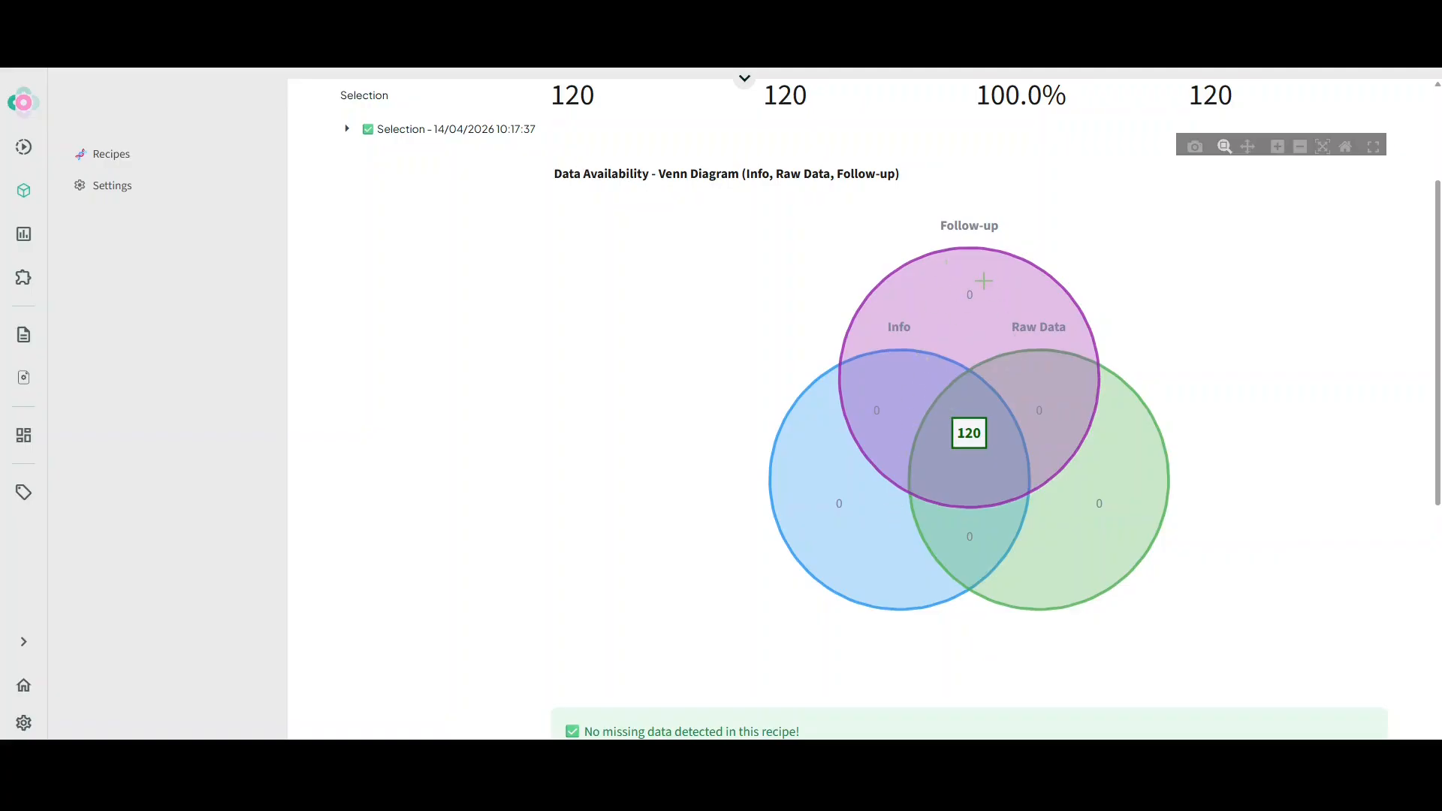
scroll(746, 321, up, 3)
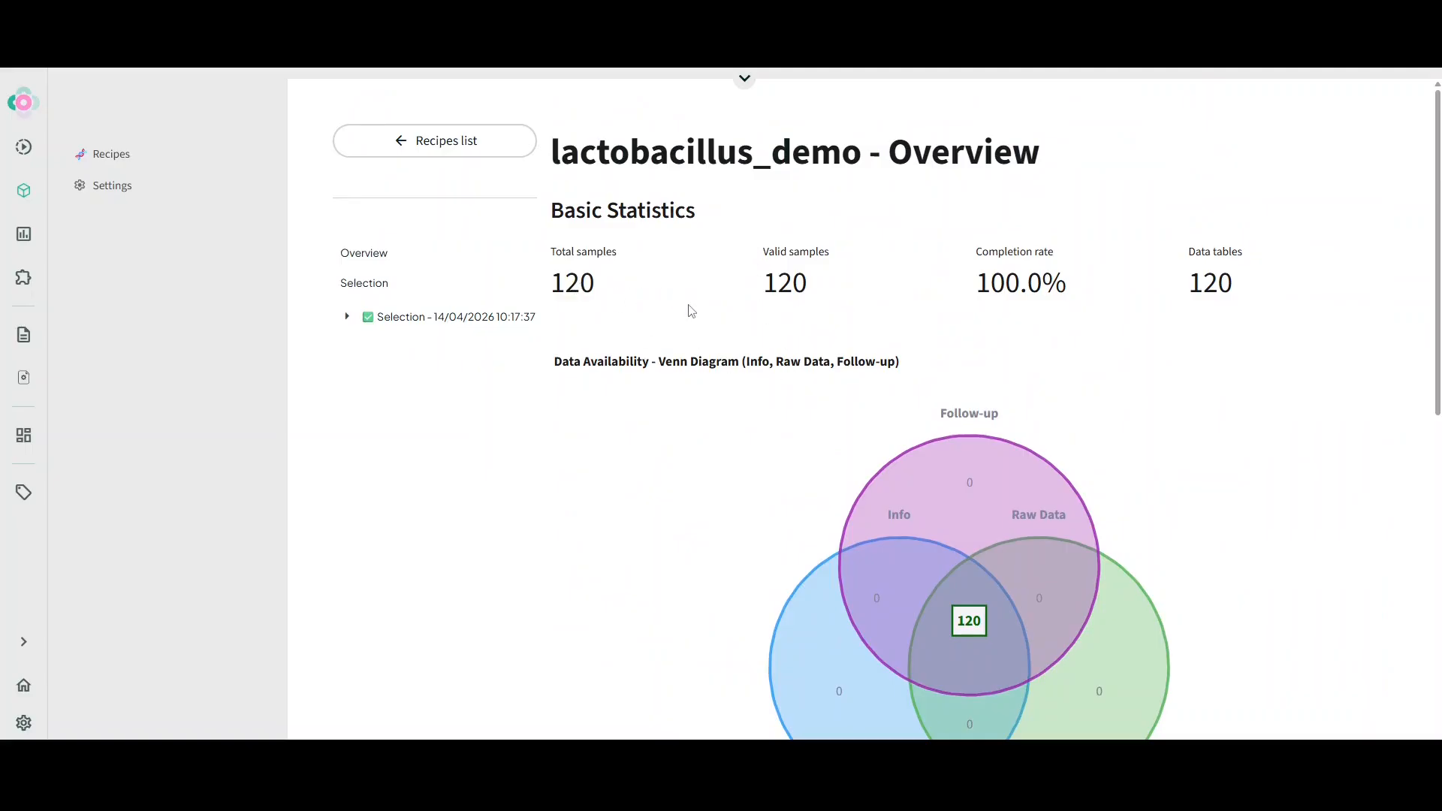
scroll(685, 305, down, 9)
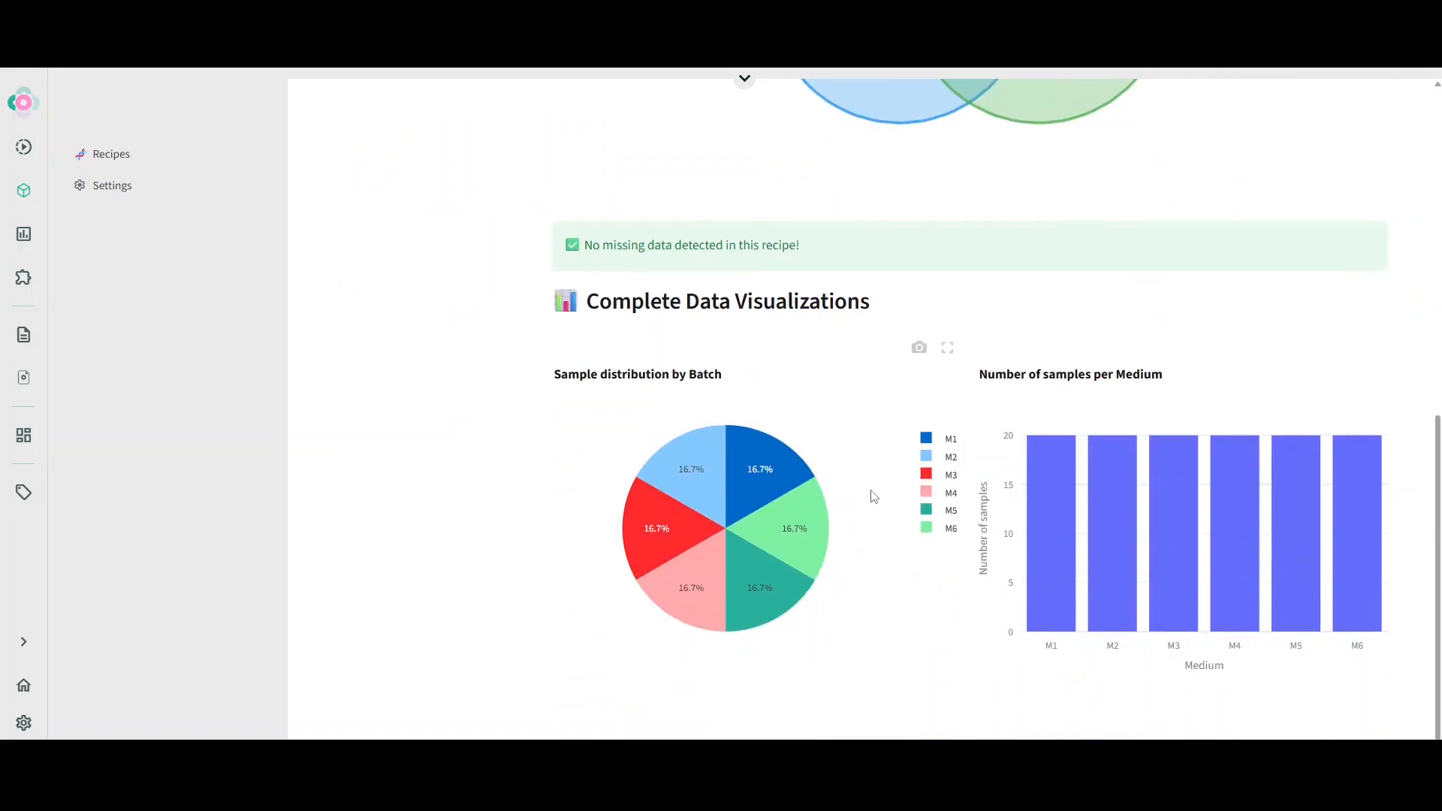
Go to the Selection step, select all samples in the table and validate the selection
click(368, 289)
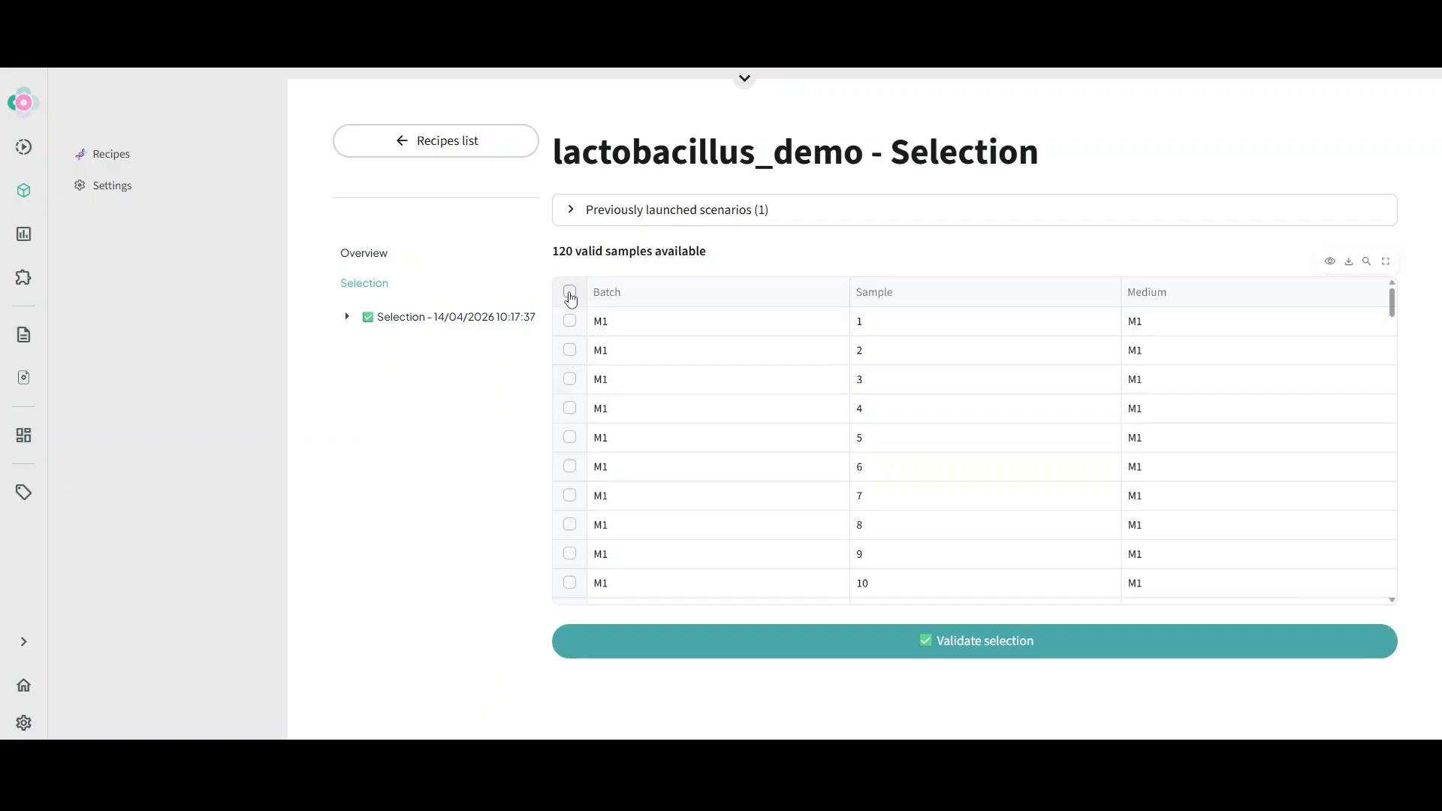
click(570, 292)
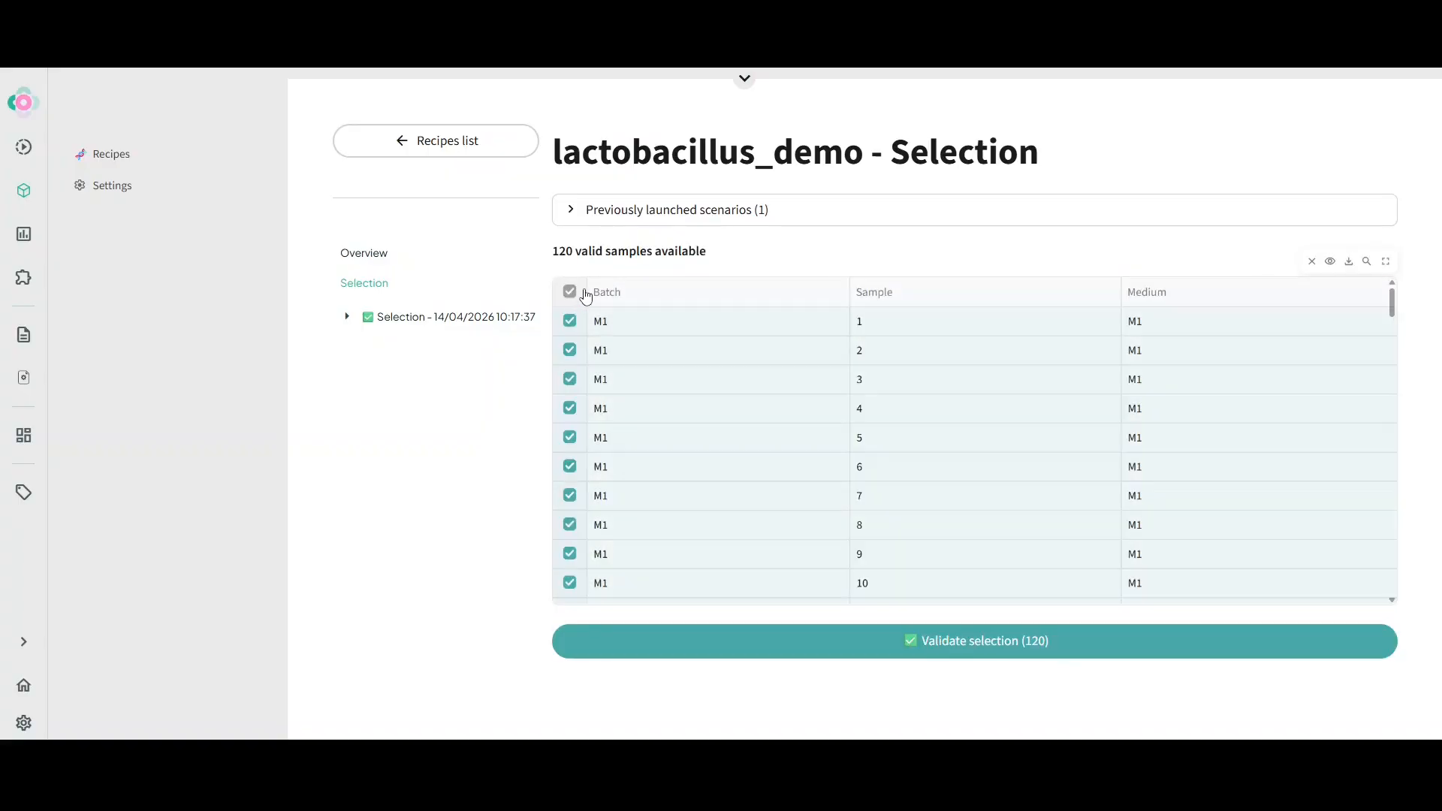
click(961, 655)
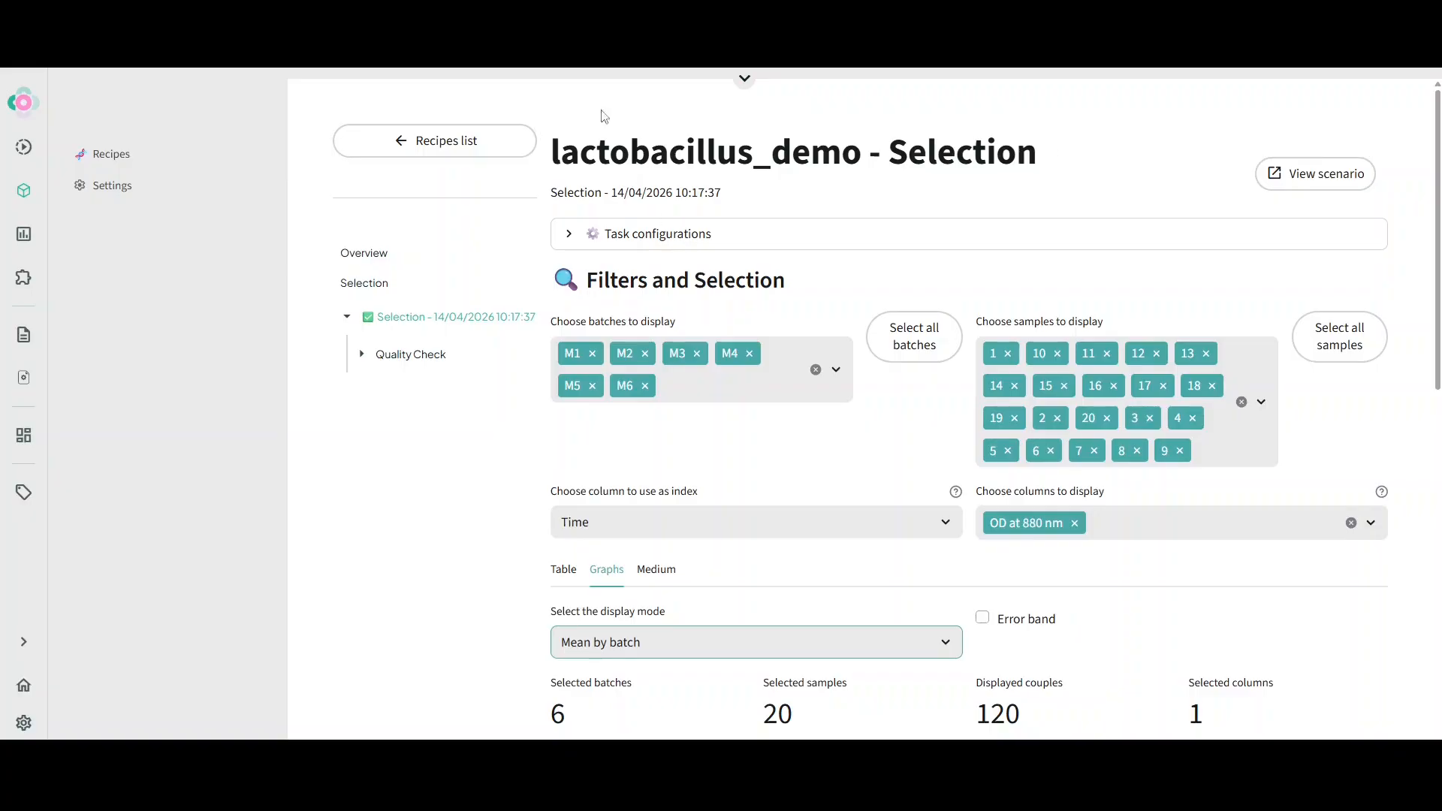
Scroll through the selection results to examine the OD at 880 nm vs Time plot by batch
scroll(983, 447, down, 2)
scroll(983, 446, down, 1)
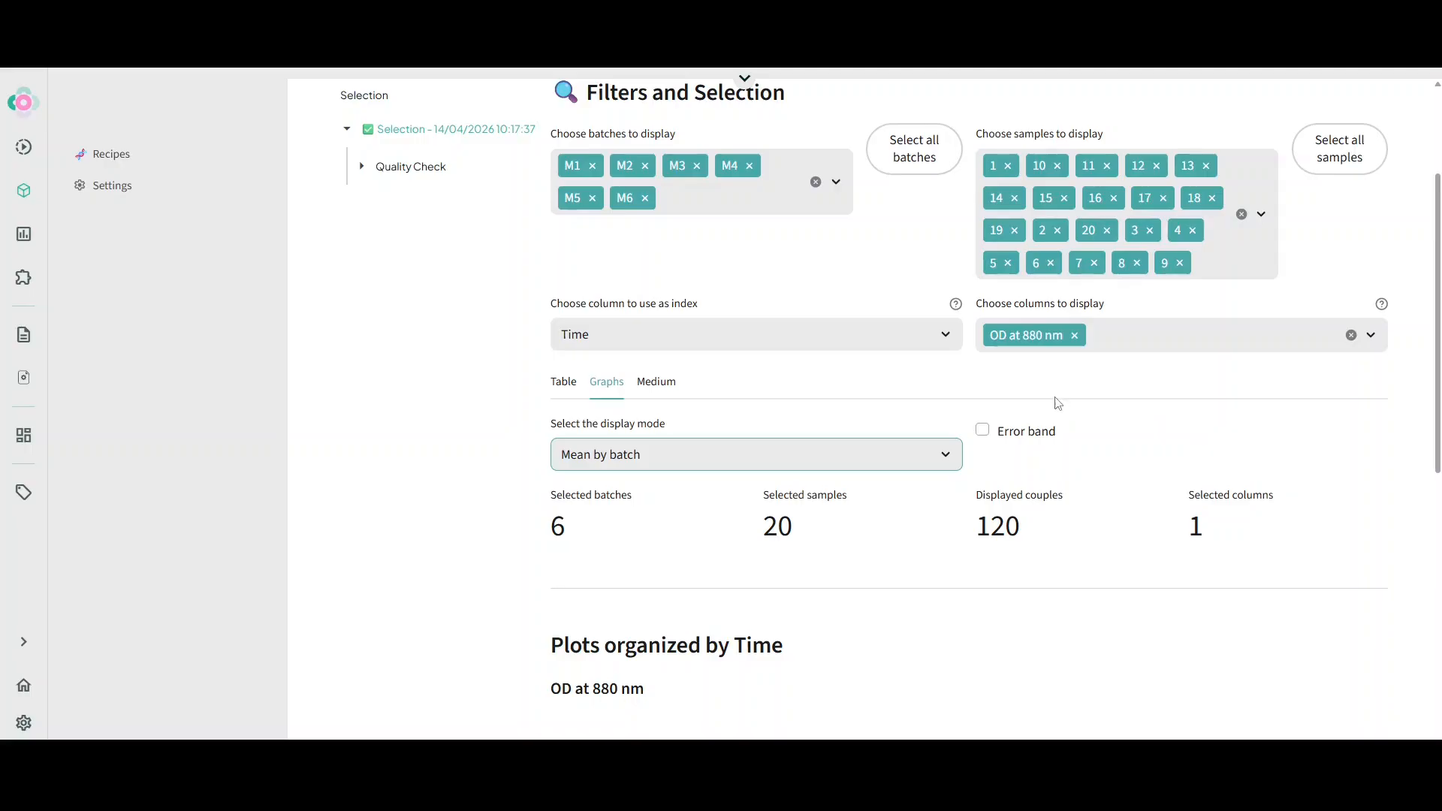
scroll(1017, 460, down, 4)
scroll(871, 368, down, 3)
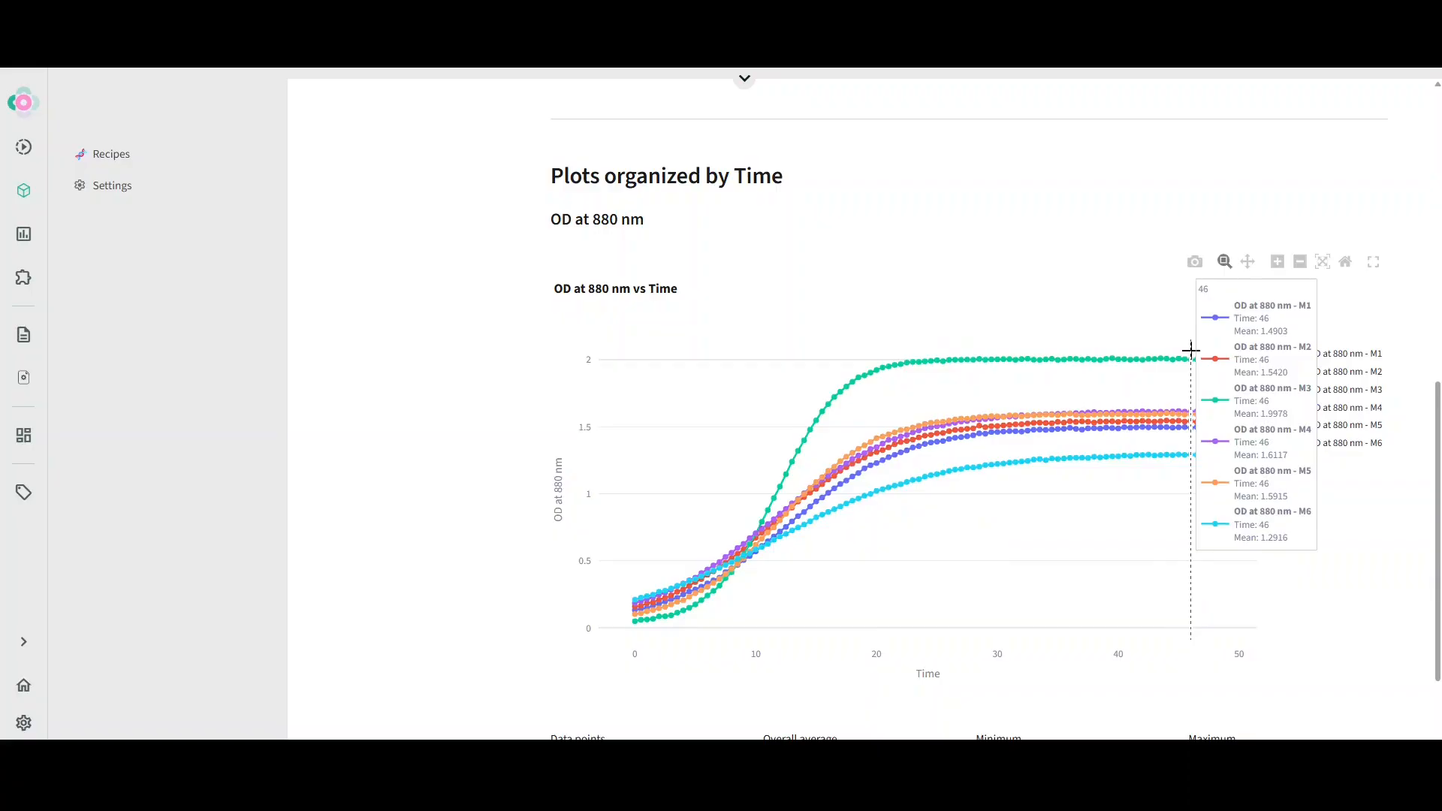
scroll(569, 315, down, 2)
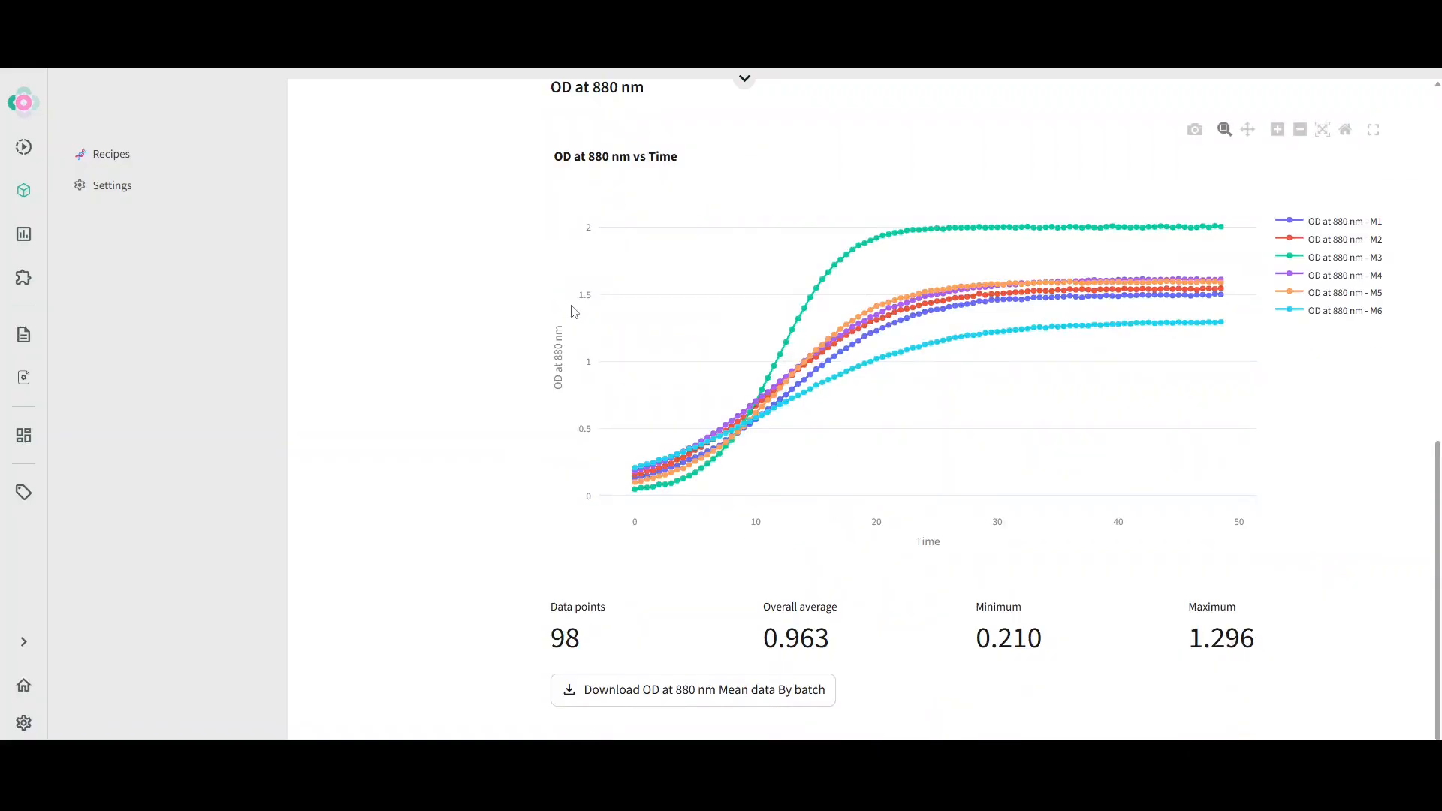
mouse_move(648, 478)
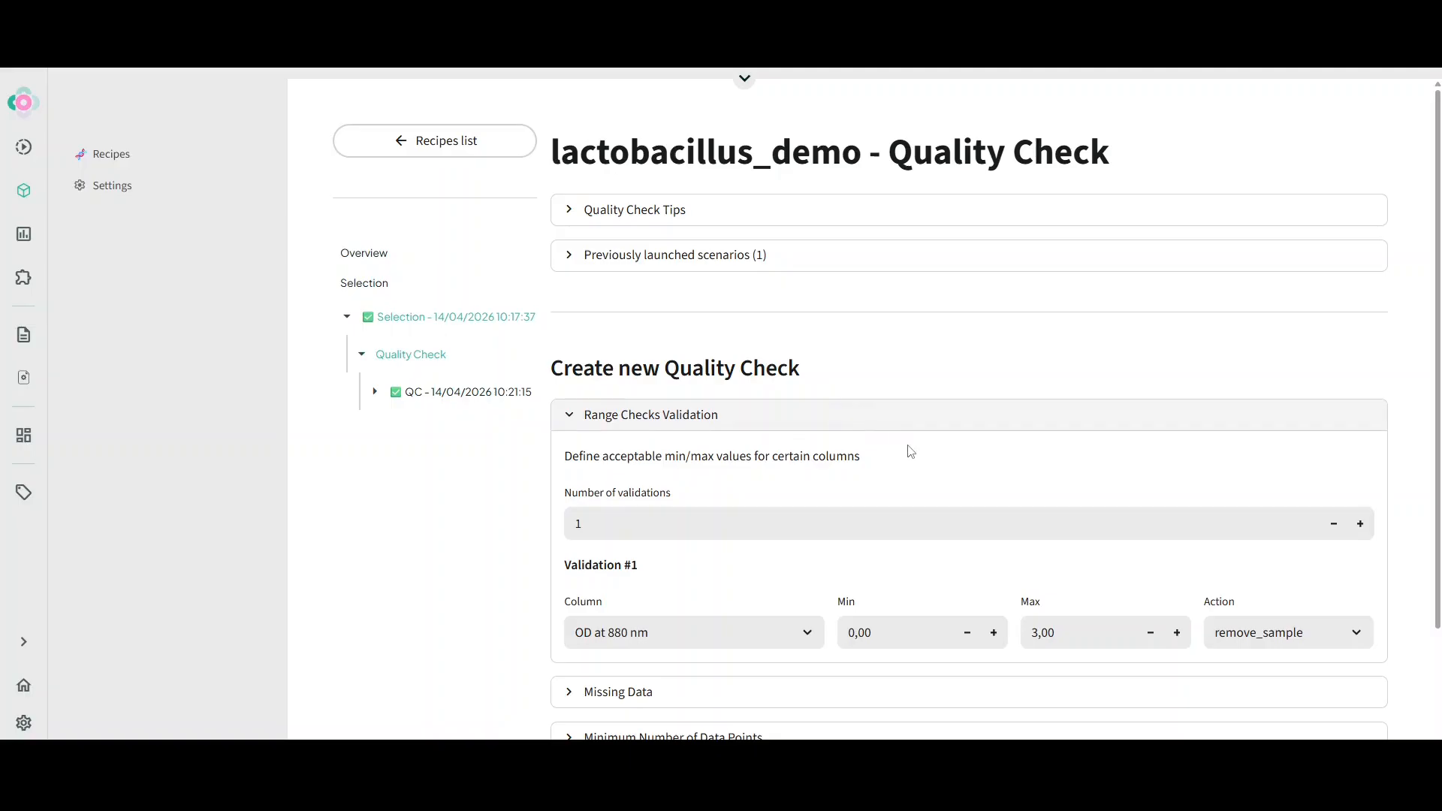
Expand the Analysis branch under the QC run and scroll to the Medium PCA biplot
scroll(901, 434, down, 1)
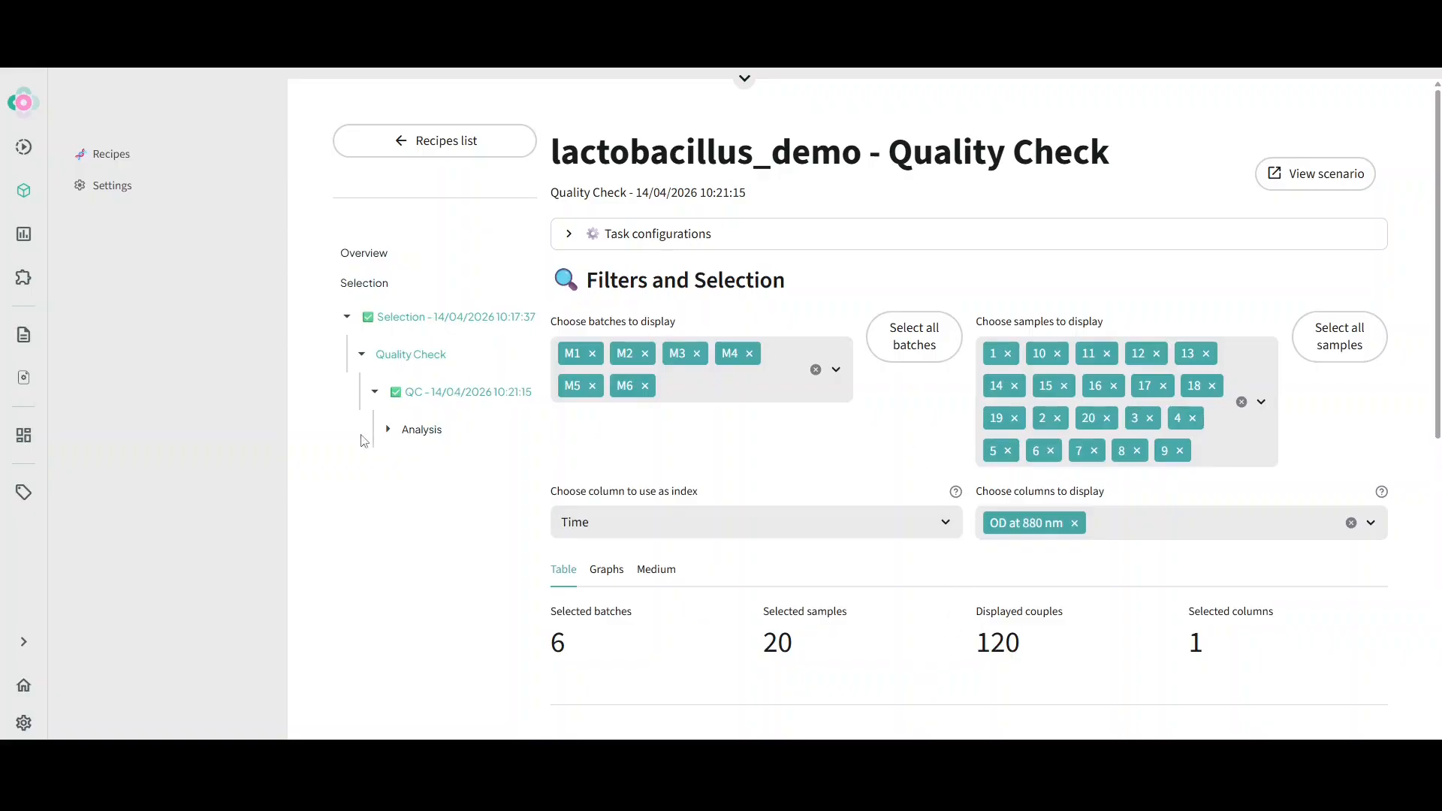
click(386, 429)
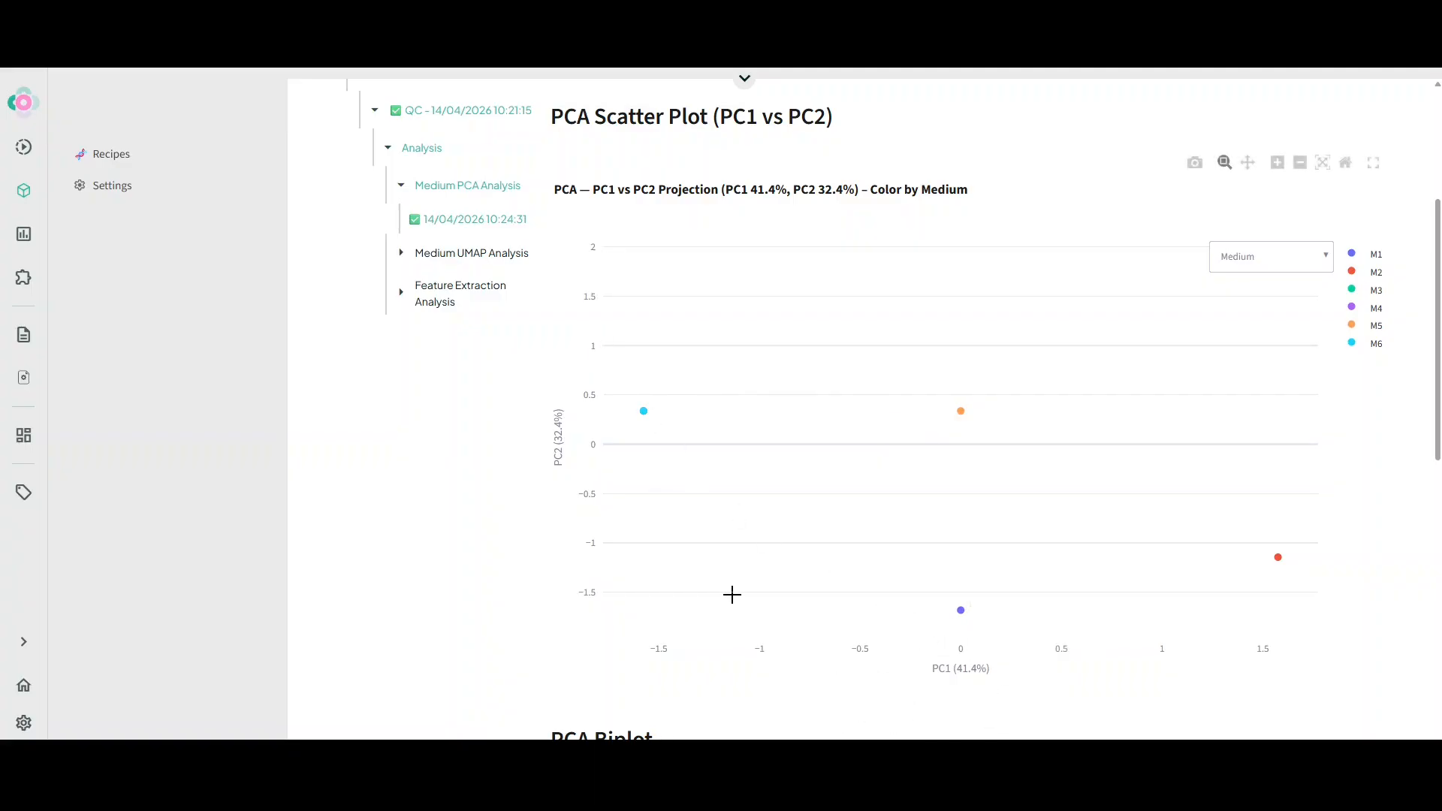
scroll(733, 593, down, 7)
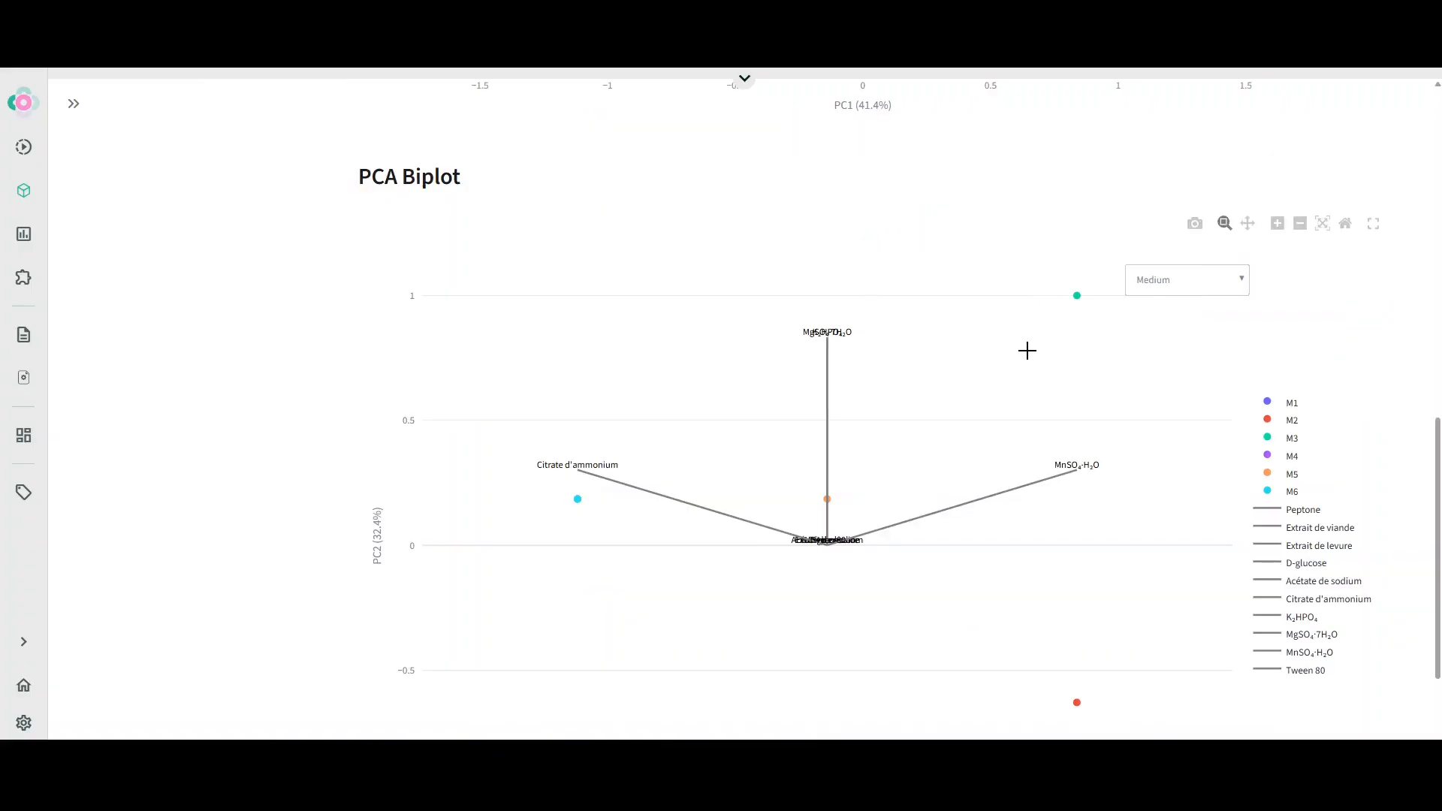
scroll(1027, 351, down, 1)
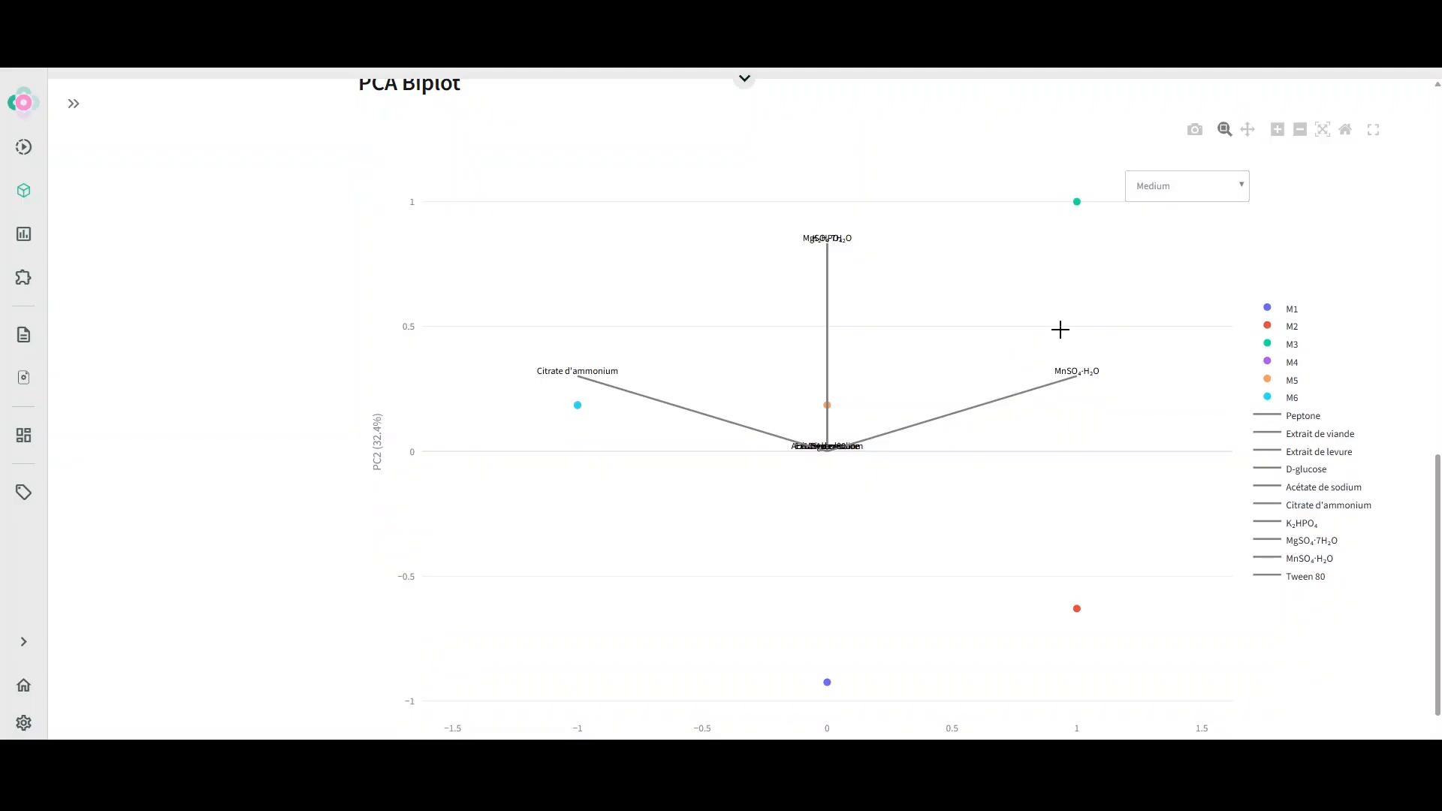
Color the PCA biplot points by Citrate d'ammonium
click(1171, 187)
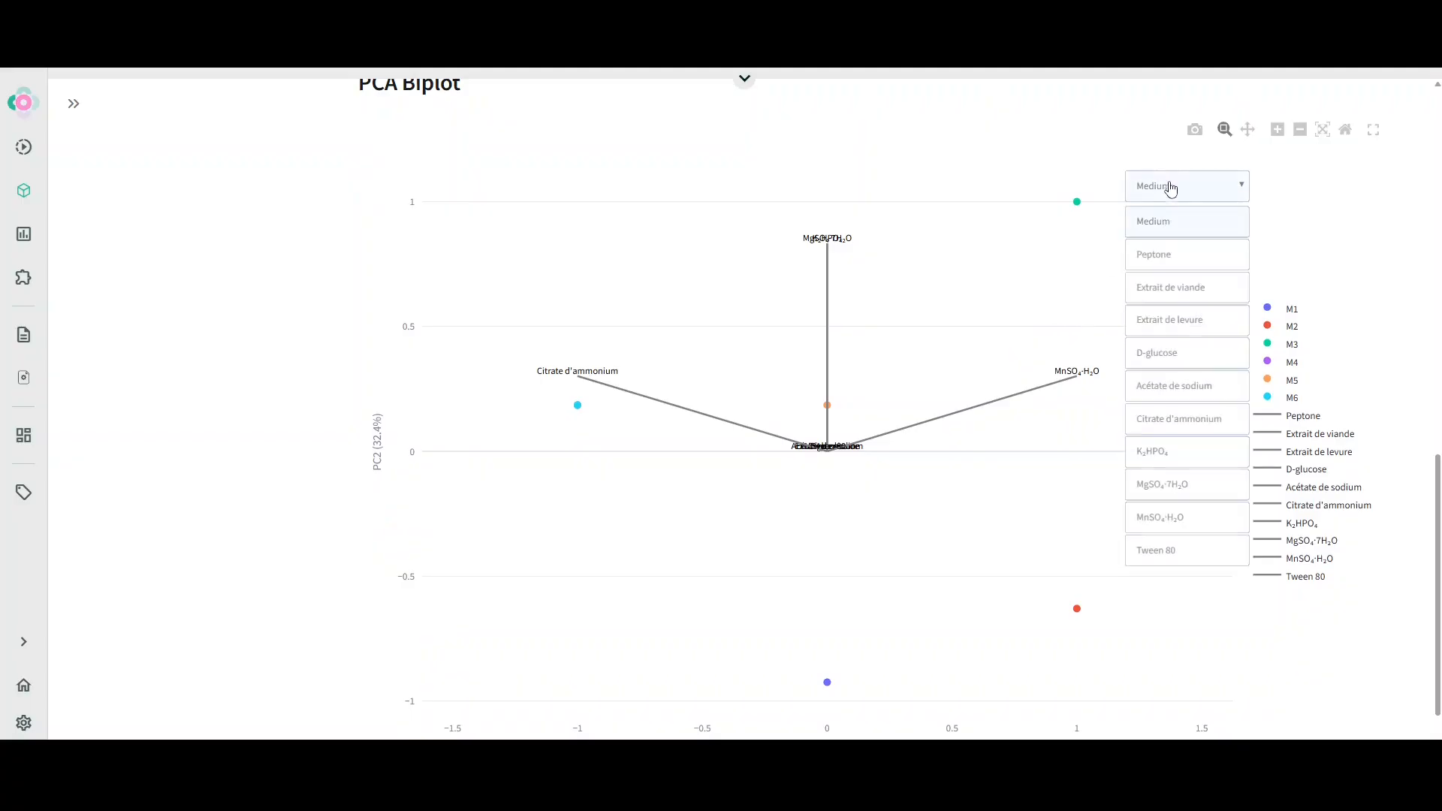
click(1176, 423)
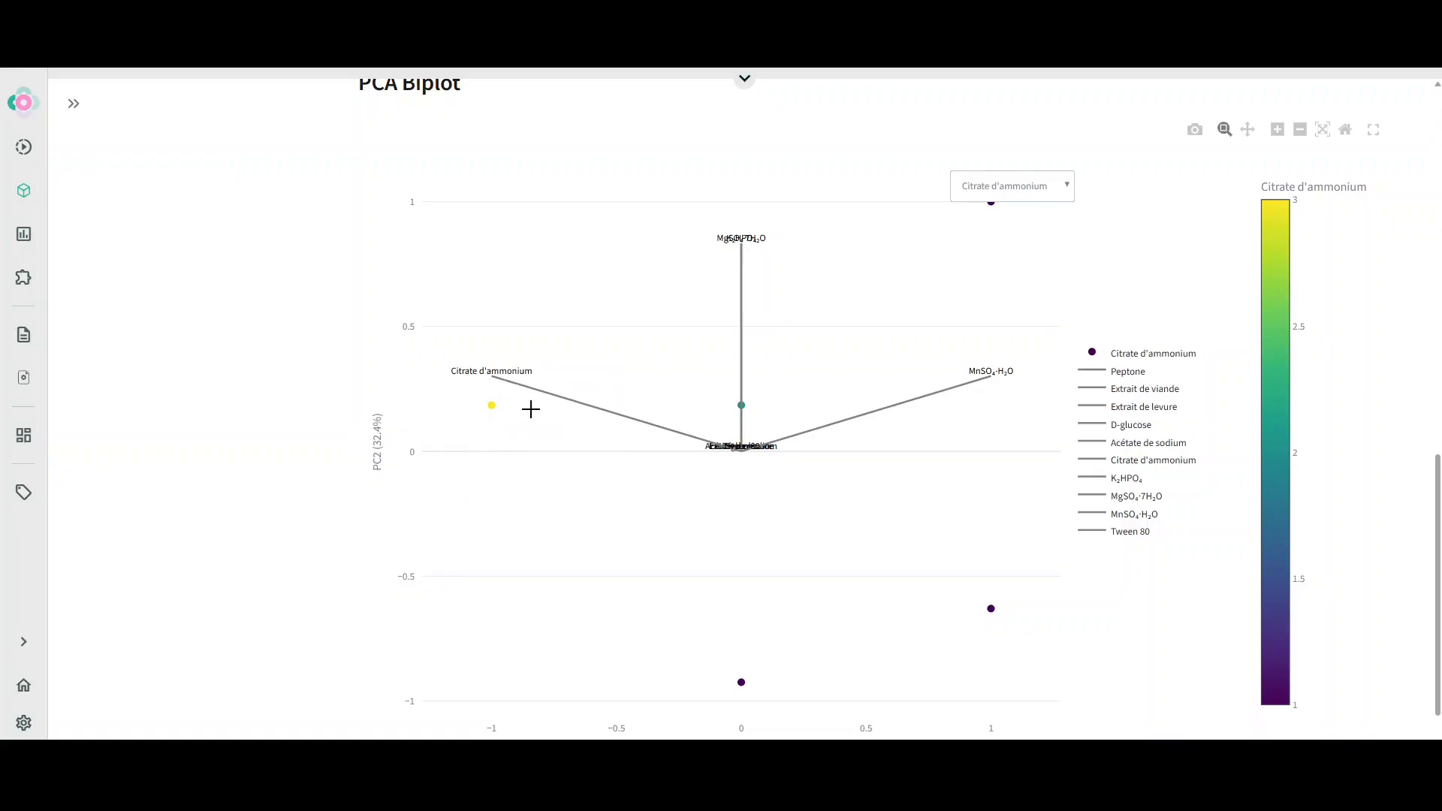
Switch the PCA biplot coloring back to Medium
click(1019, 193)
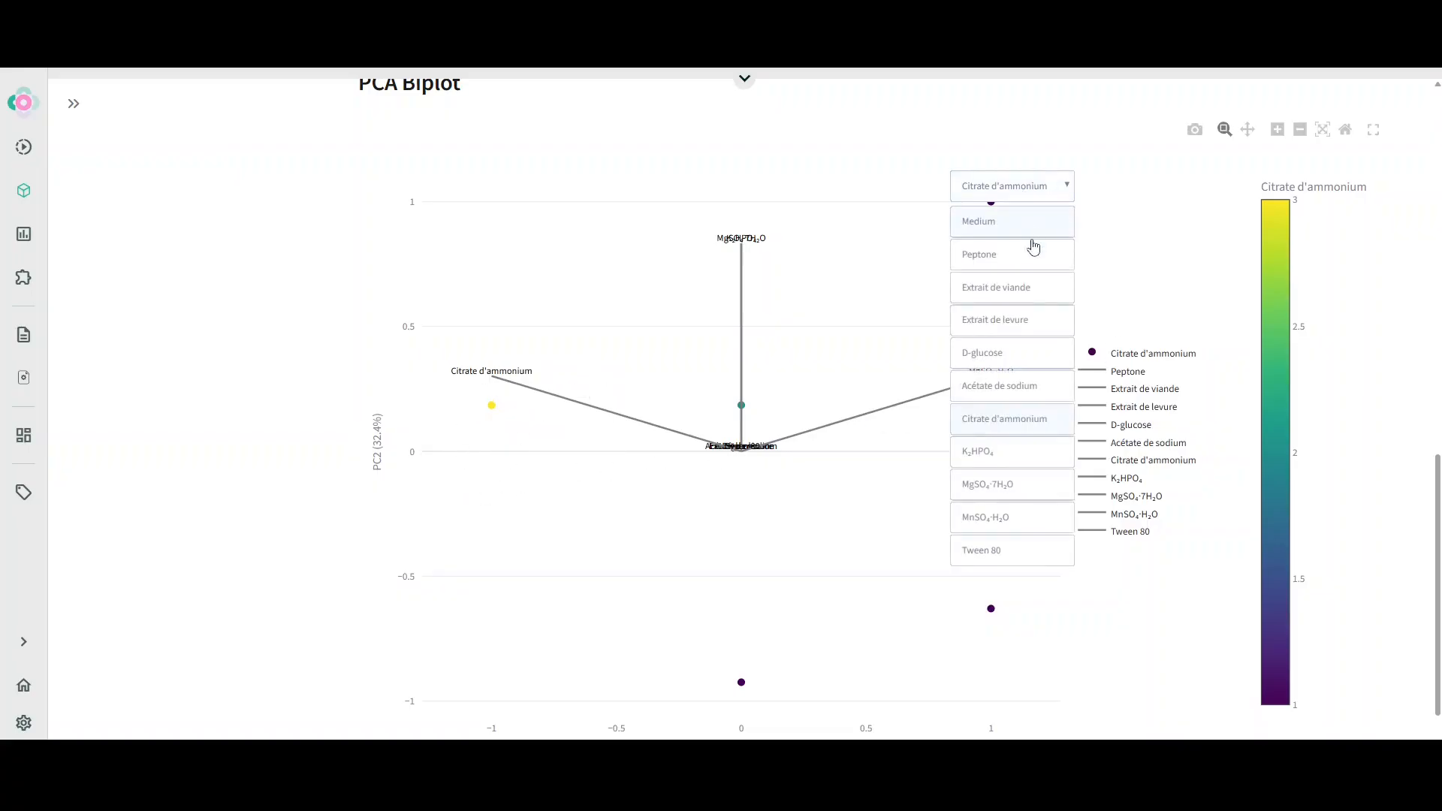
click(1006, 525)
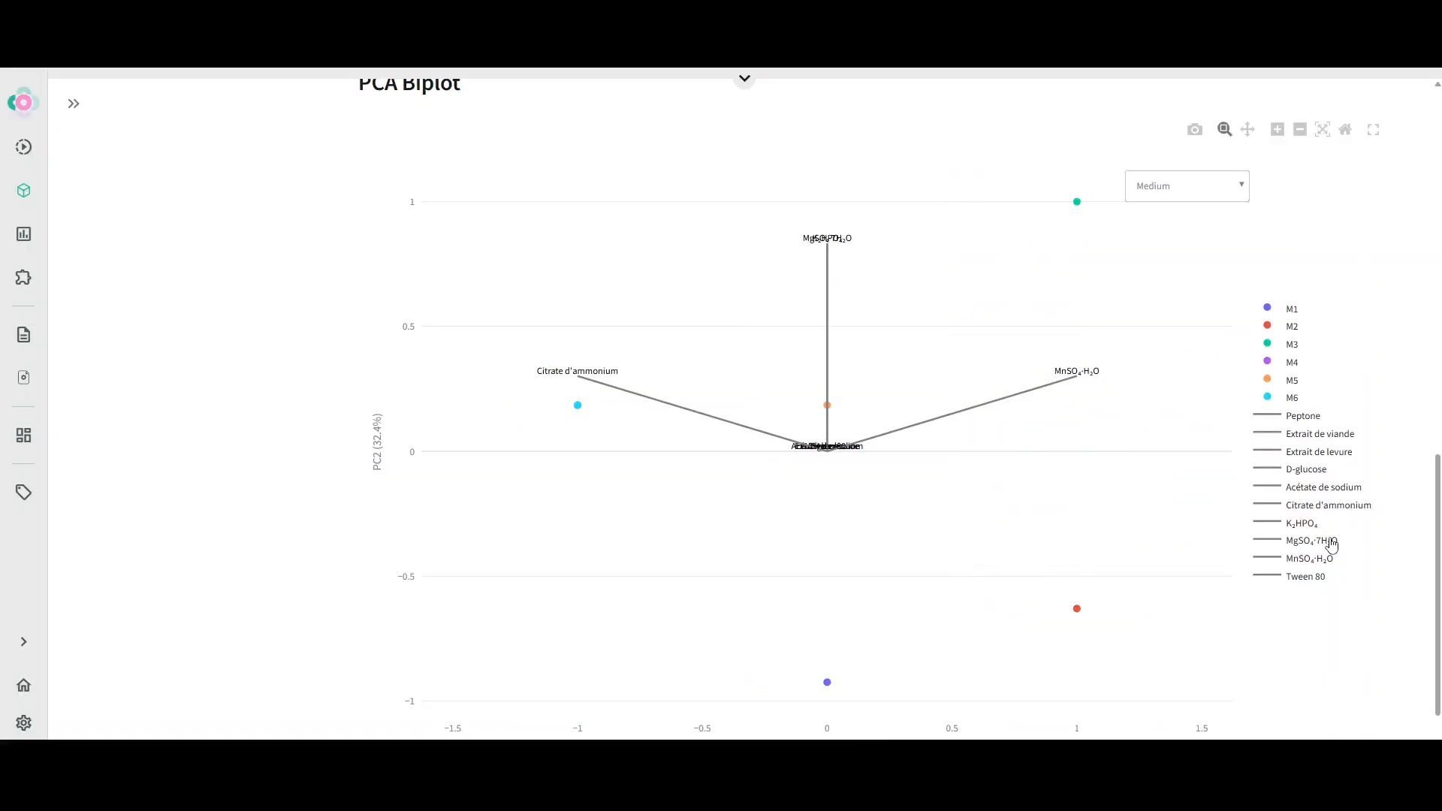
Toggle the MgSO₄·7H₂O legend entry off and on, and hover over biplot points to inspect their details
click(1331, 543)
click(1332, 544)
mouse_move(1076, 201)
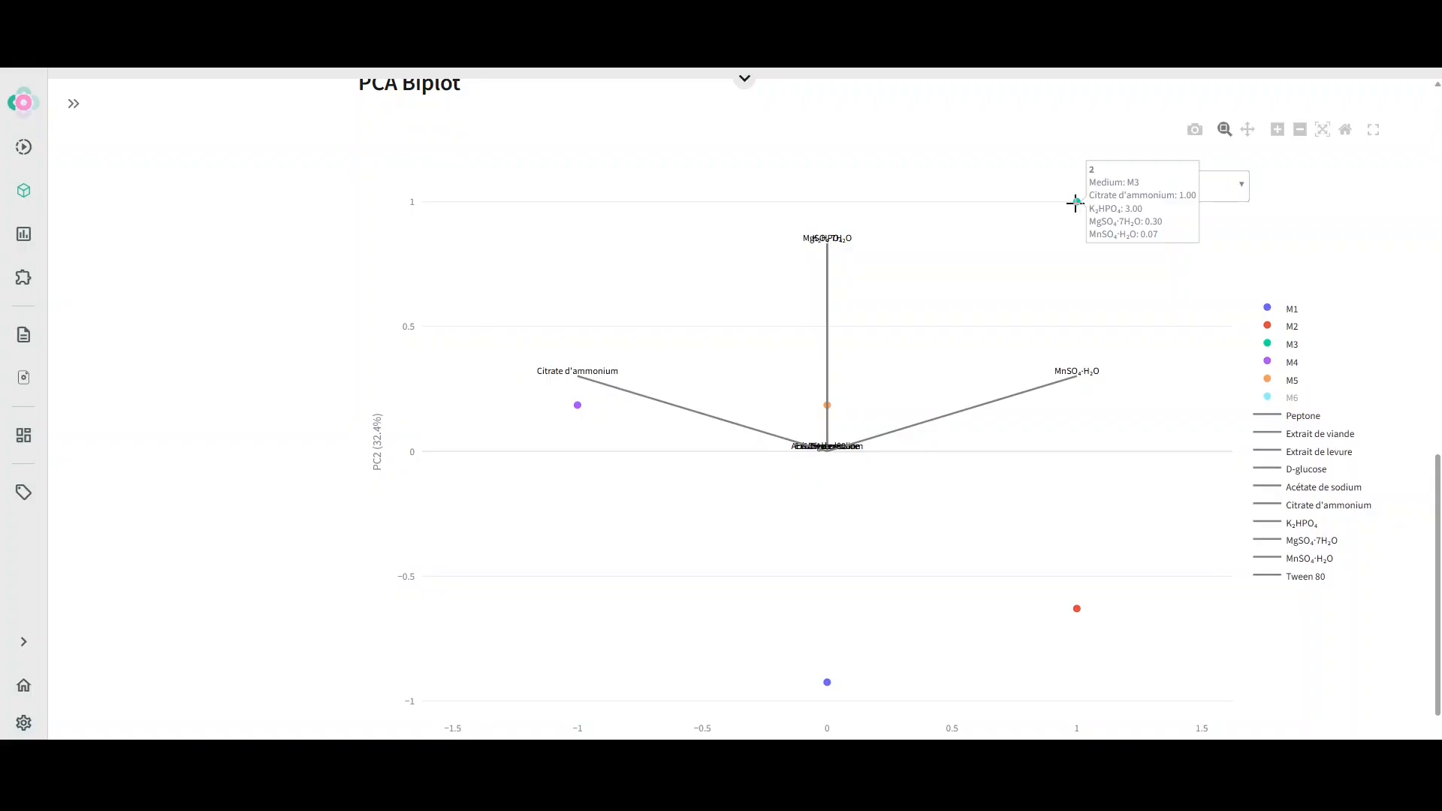
mouse_move(573, 408)
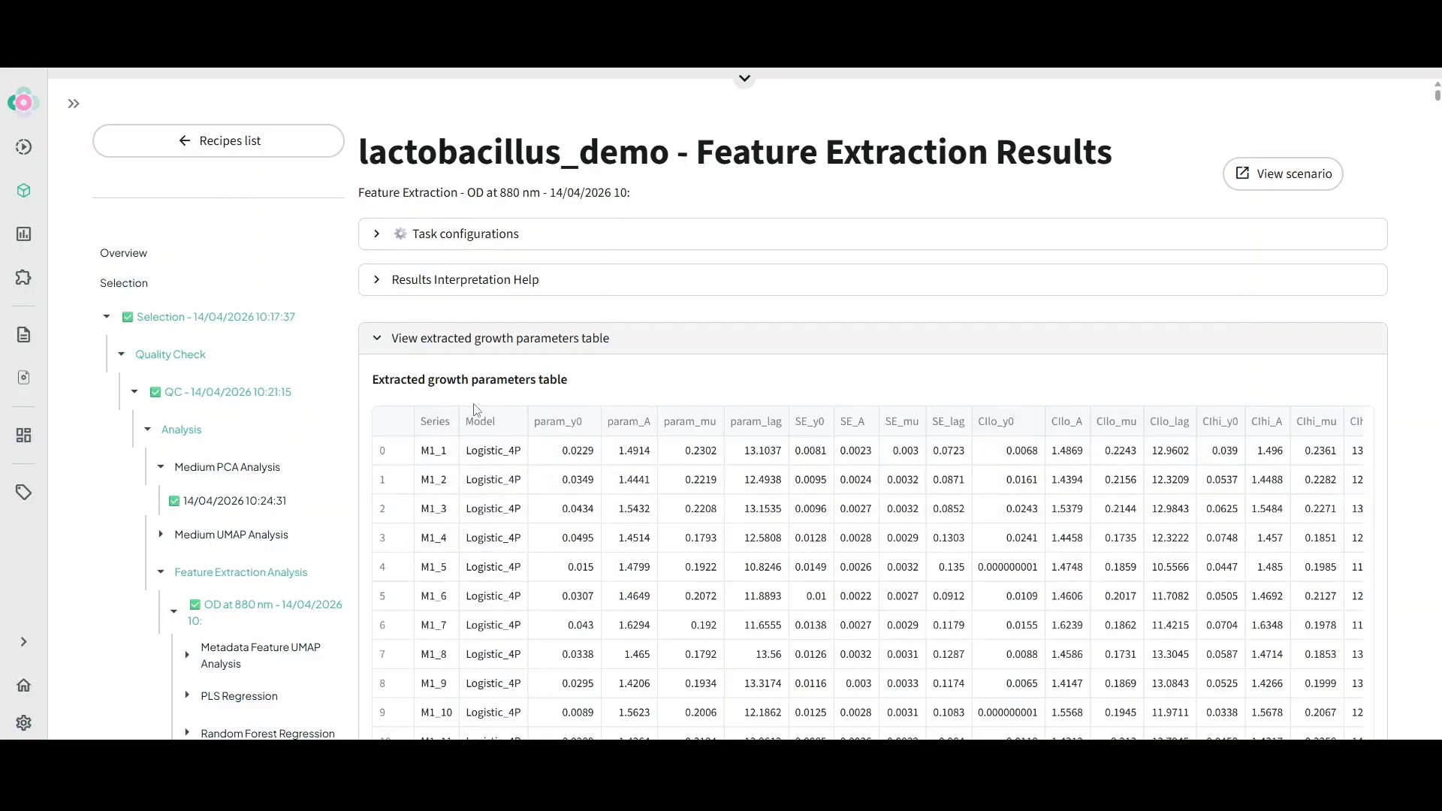
Browse the extracted growth parameters table and the fitted Logistic_4P curves in the Feature Extraction results
scroll(476, 409, down, 1)
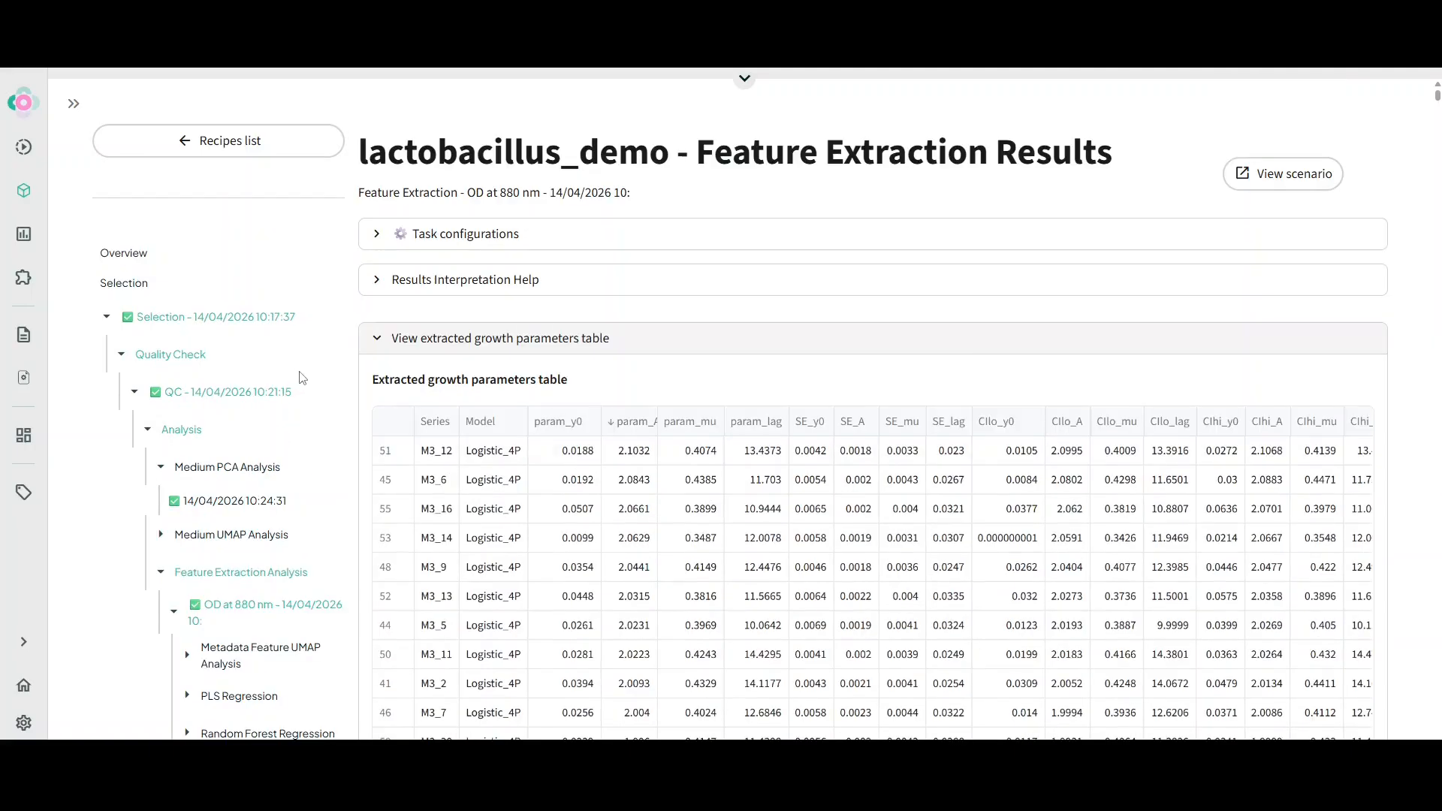
scroll(304, 376, down, 3)
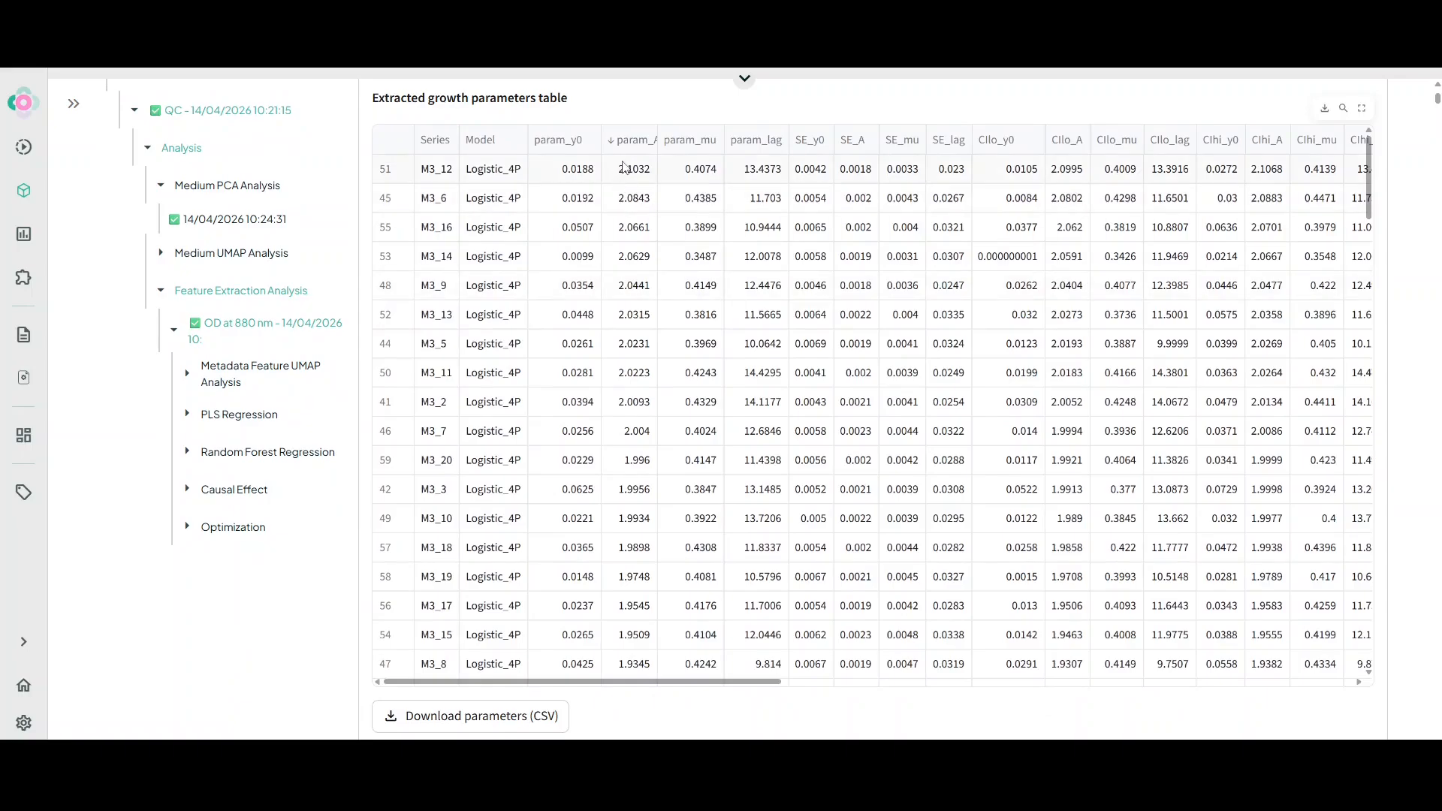
drag(1368, 180, 1368, 623)
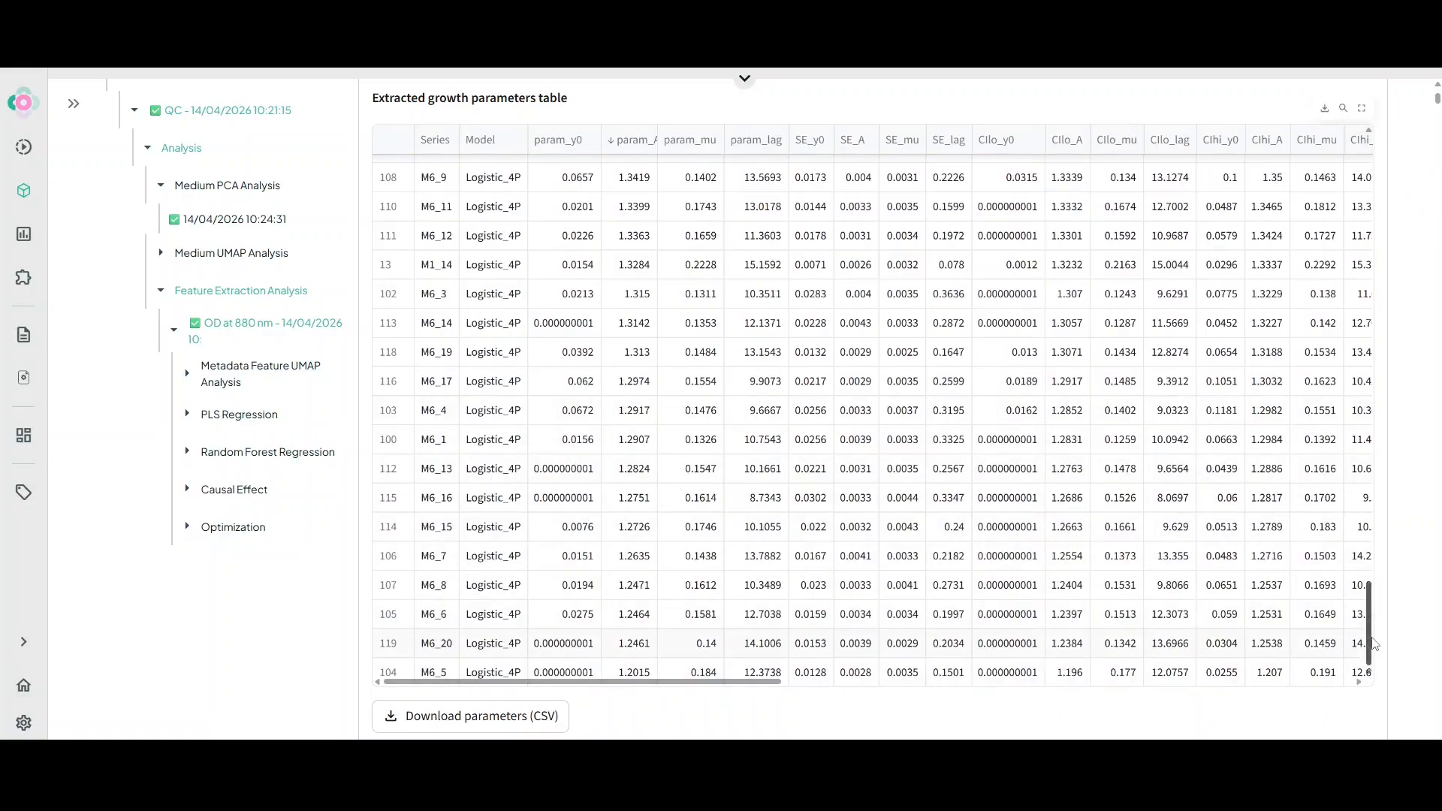
drag(1373, 644, 1369, 191)
drag(1437, 96, 1437, 127)
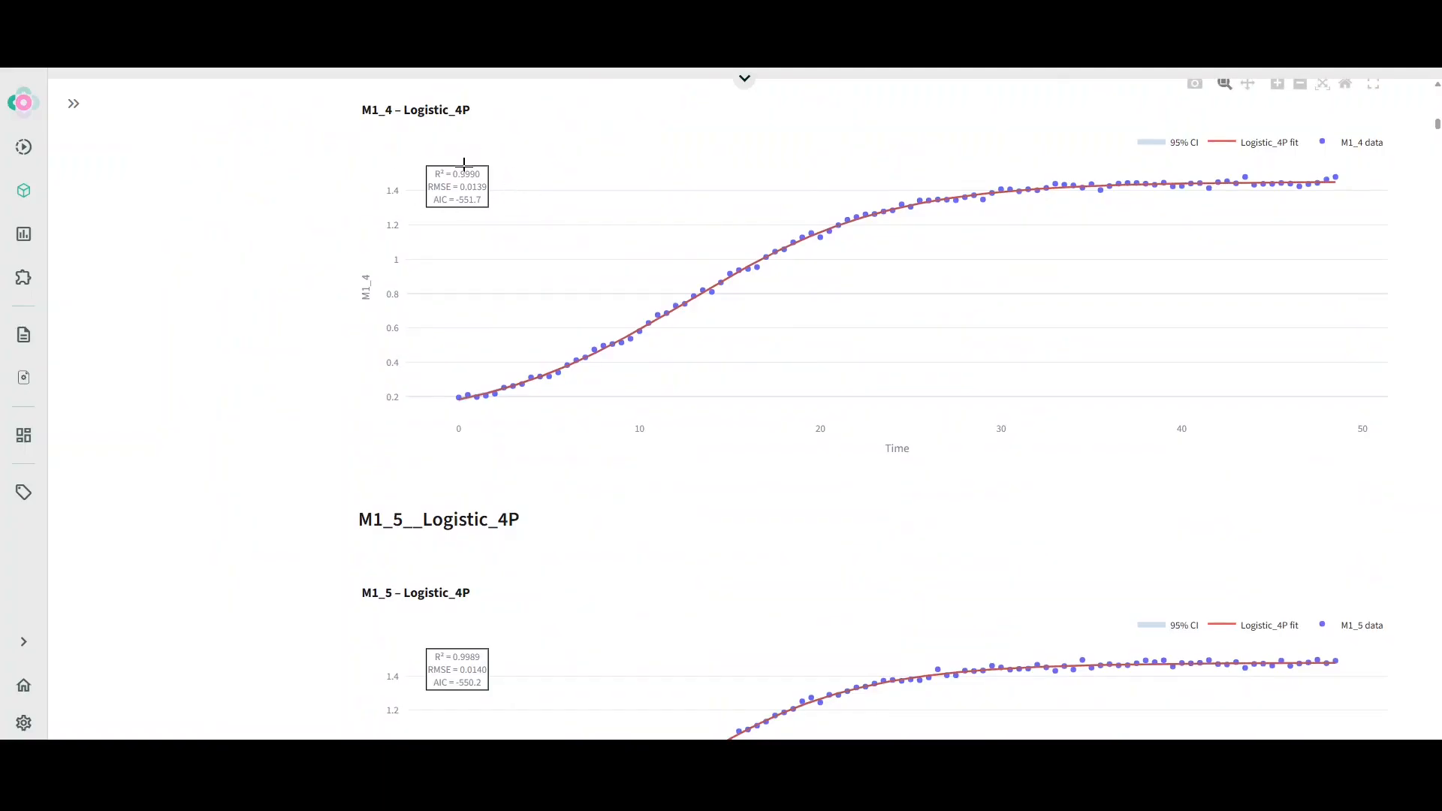
scroll(376, 280, up, 15)
scroll(375, 338, up, 3)
scroll(372, 335, down, 5)
Open the Metadata Feature UMAP Analysis result and hover over points in the UMAP 2D plot
click(248, 280)
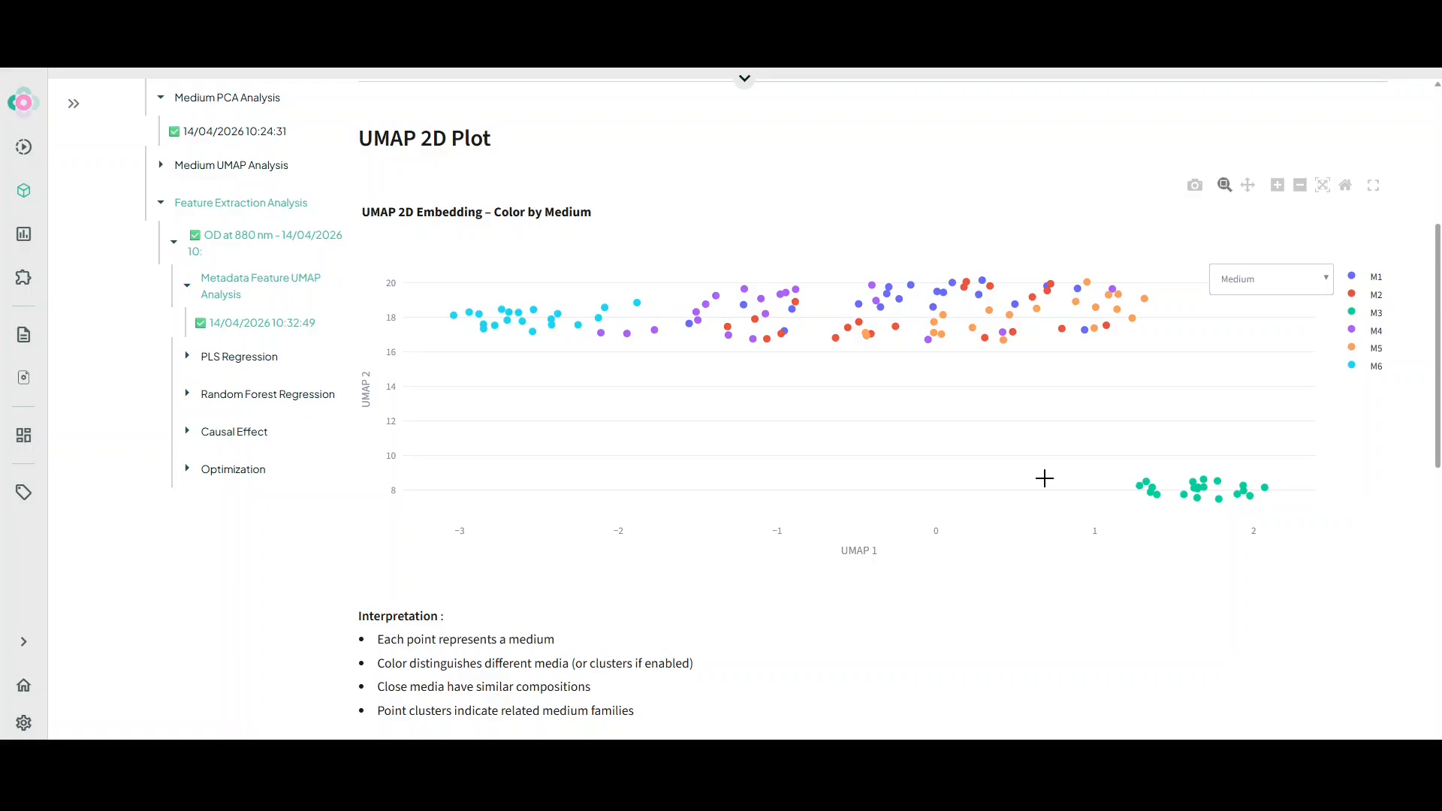
mouse_move(1151, 490)
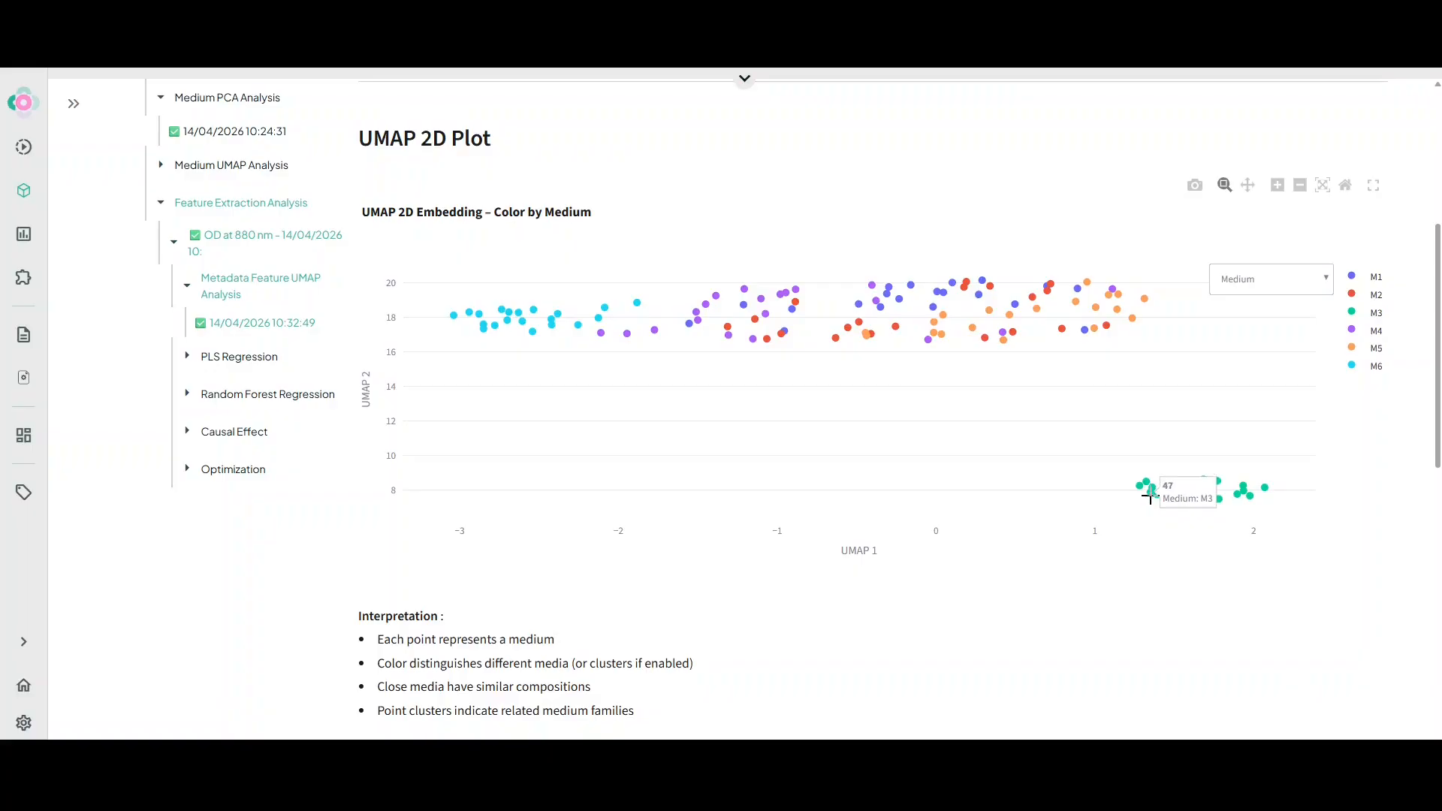
mouse_move(436, 308)
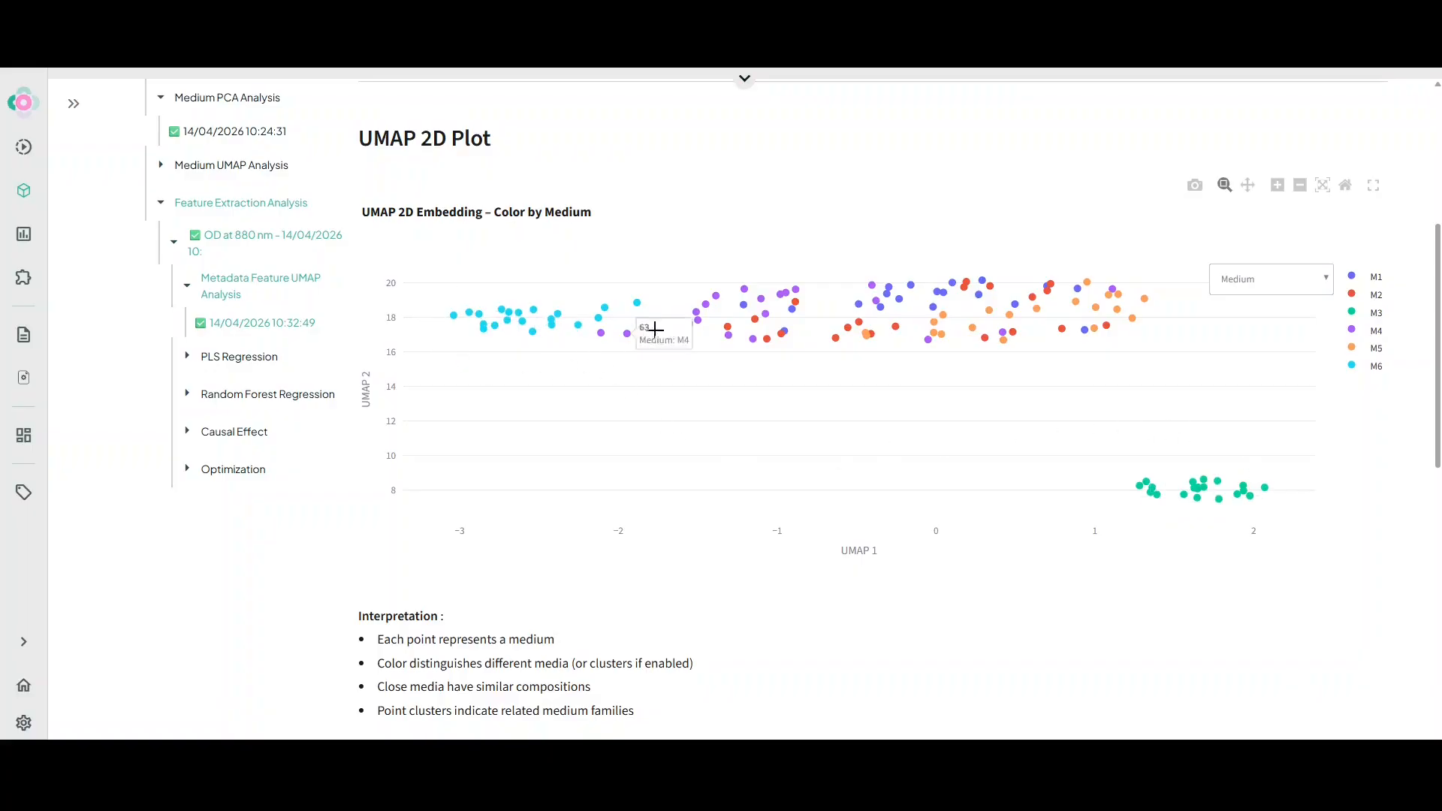
mouse_move(706, 289)
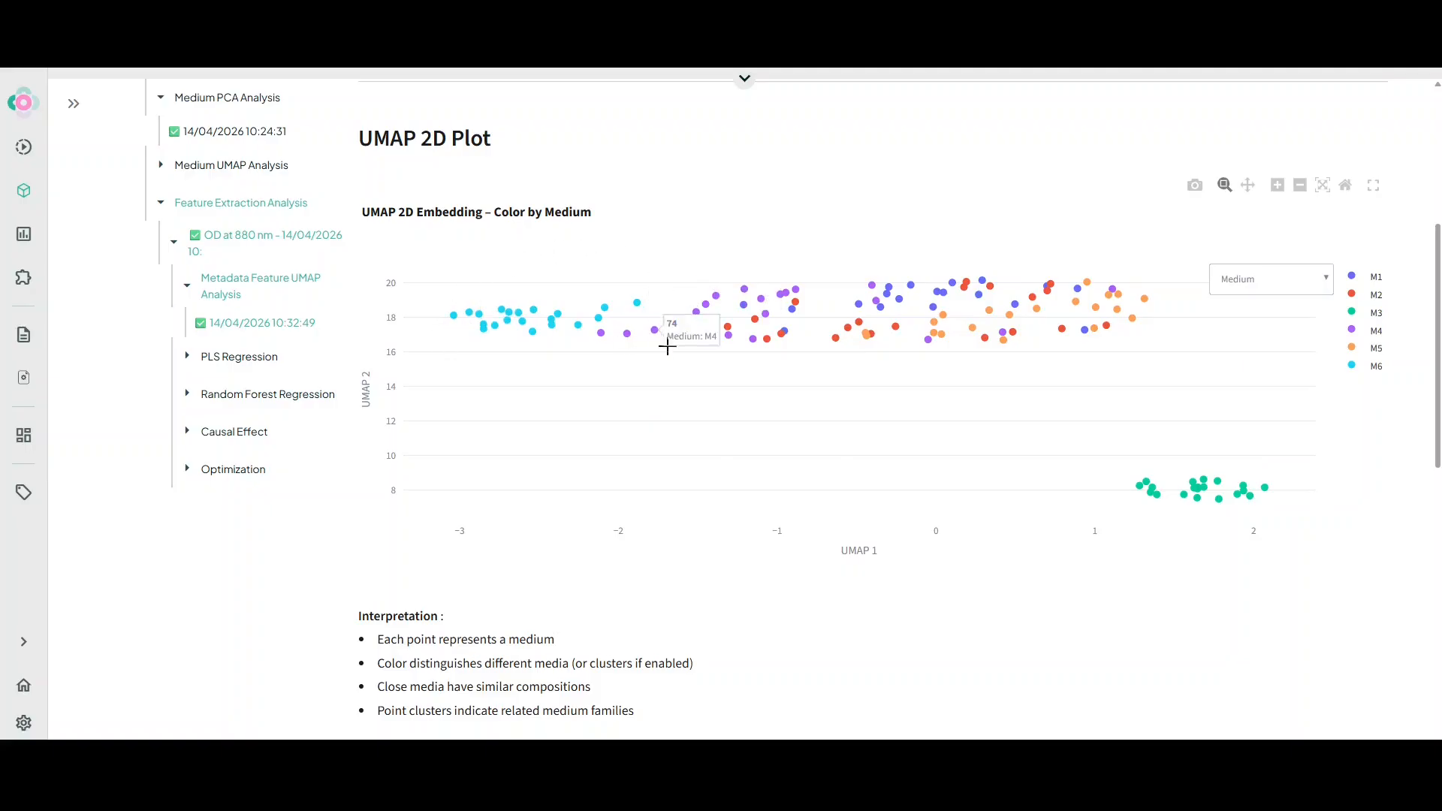
mouse_move(951, 315)
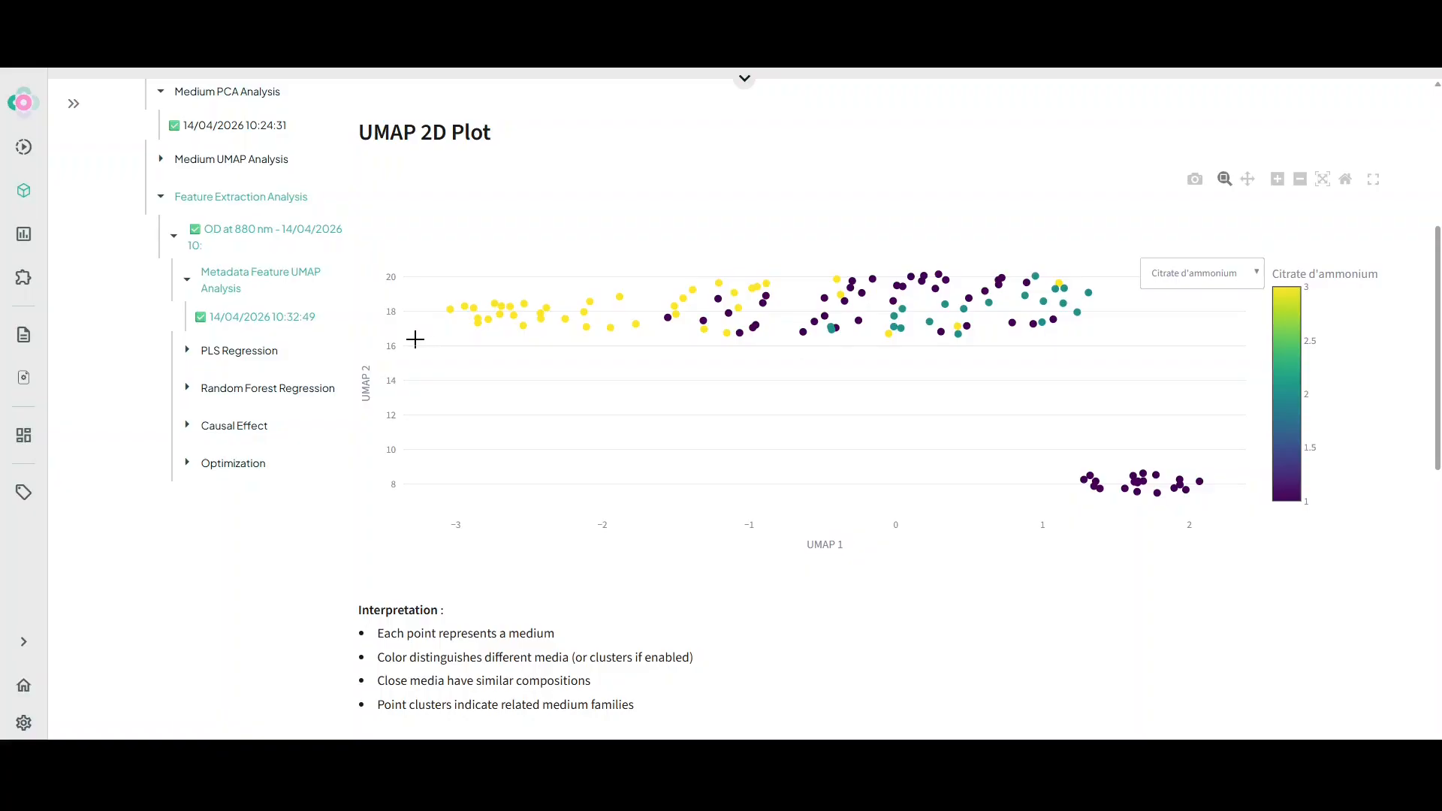
Open the PLS Regression results and review the cross-validation curve and performance metrics
click(260, 364)
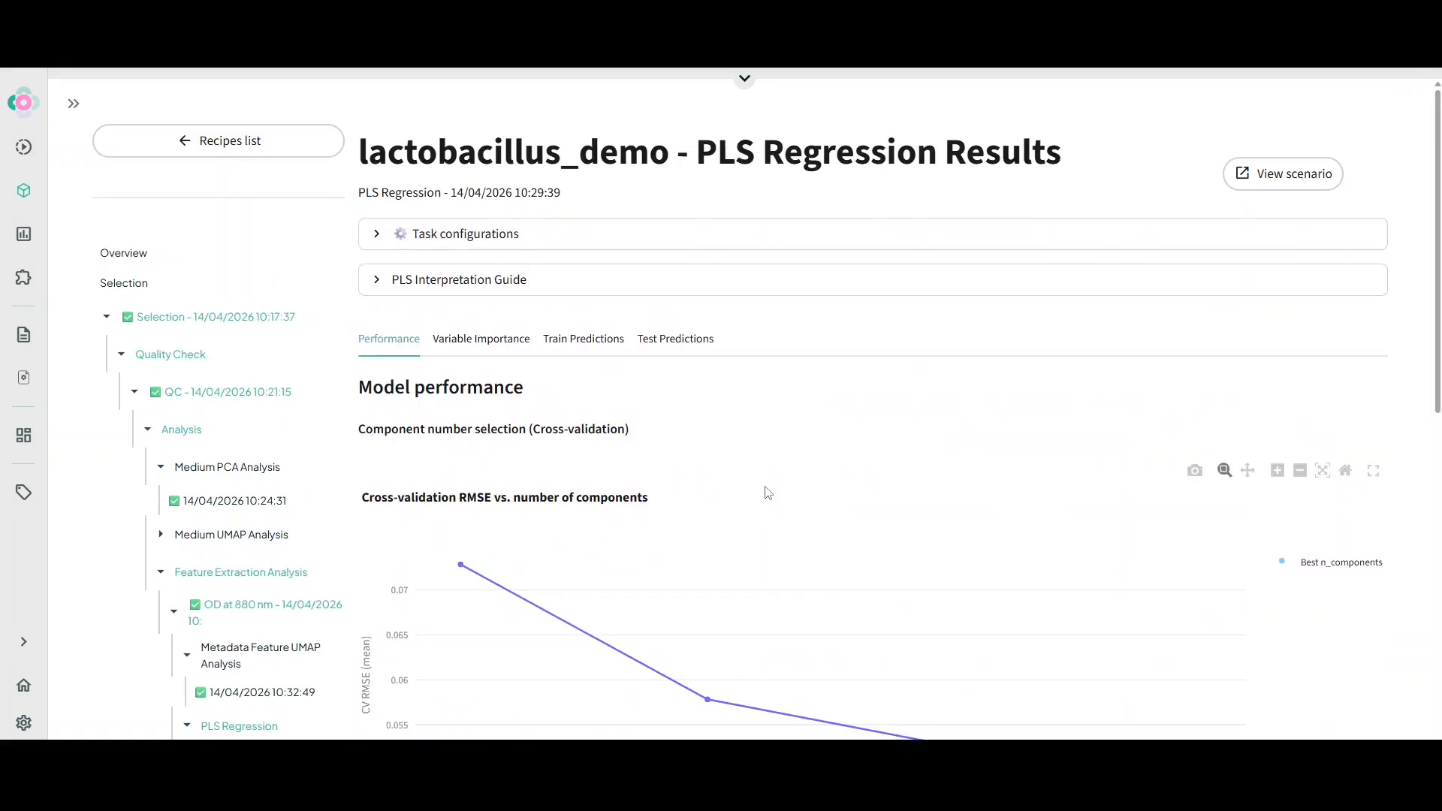
scroll(764, 492, down, 10)
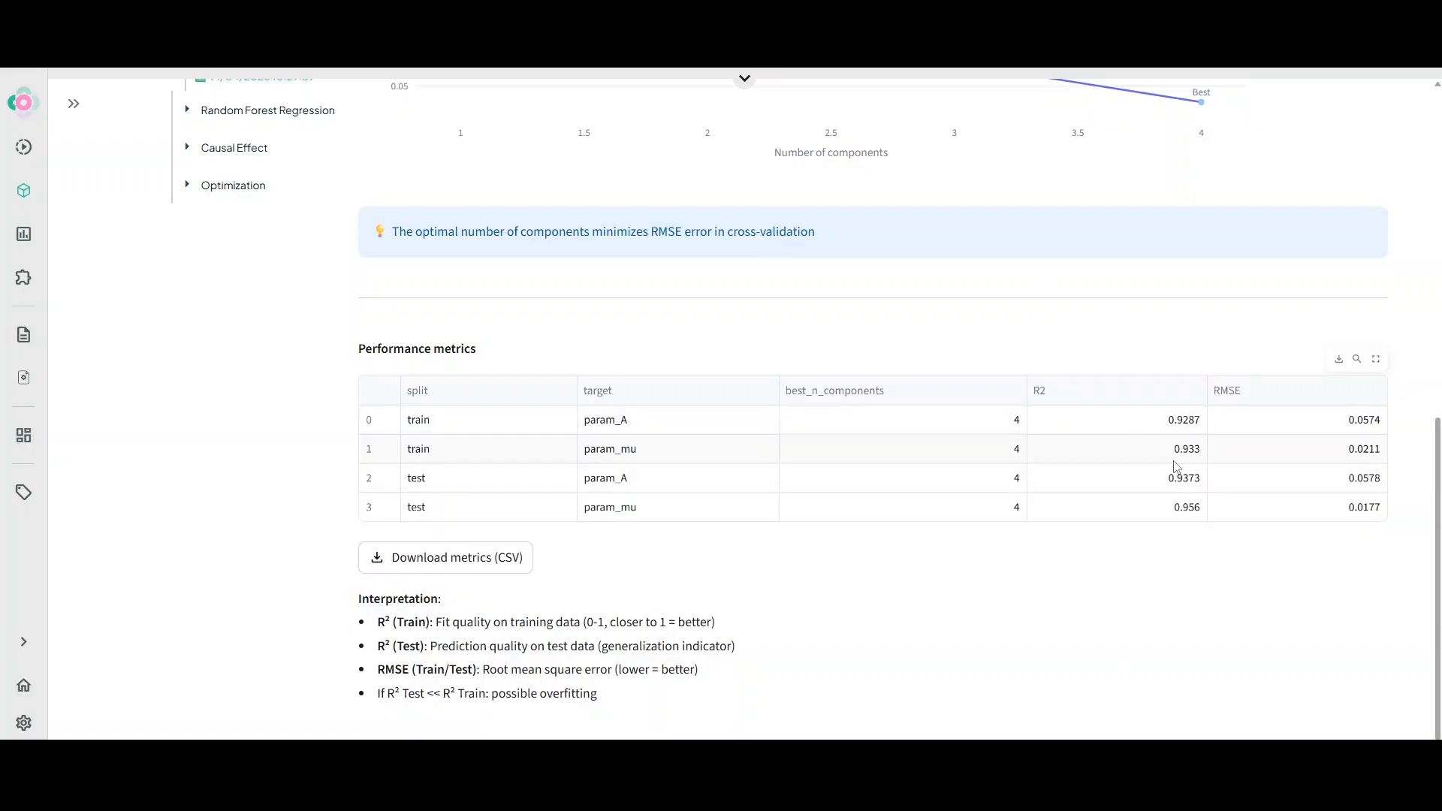
scroll(826, 492, up, 10)
Switch to the Variable Importance view and examine the PLS VIP scores chart
click(475, 341)
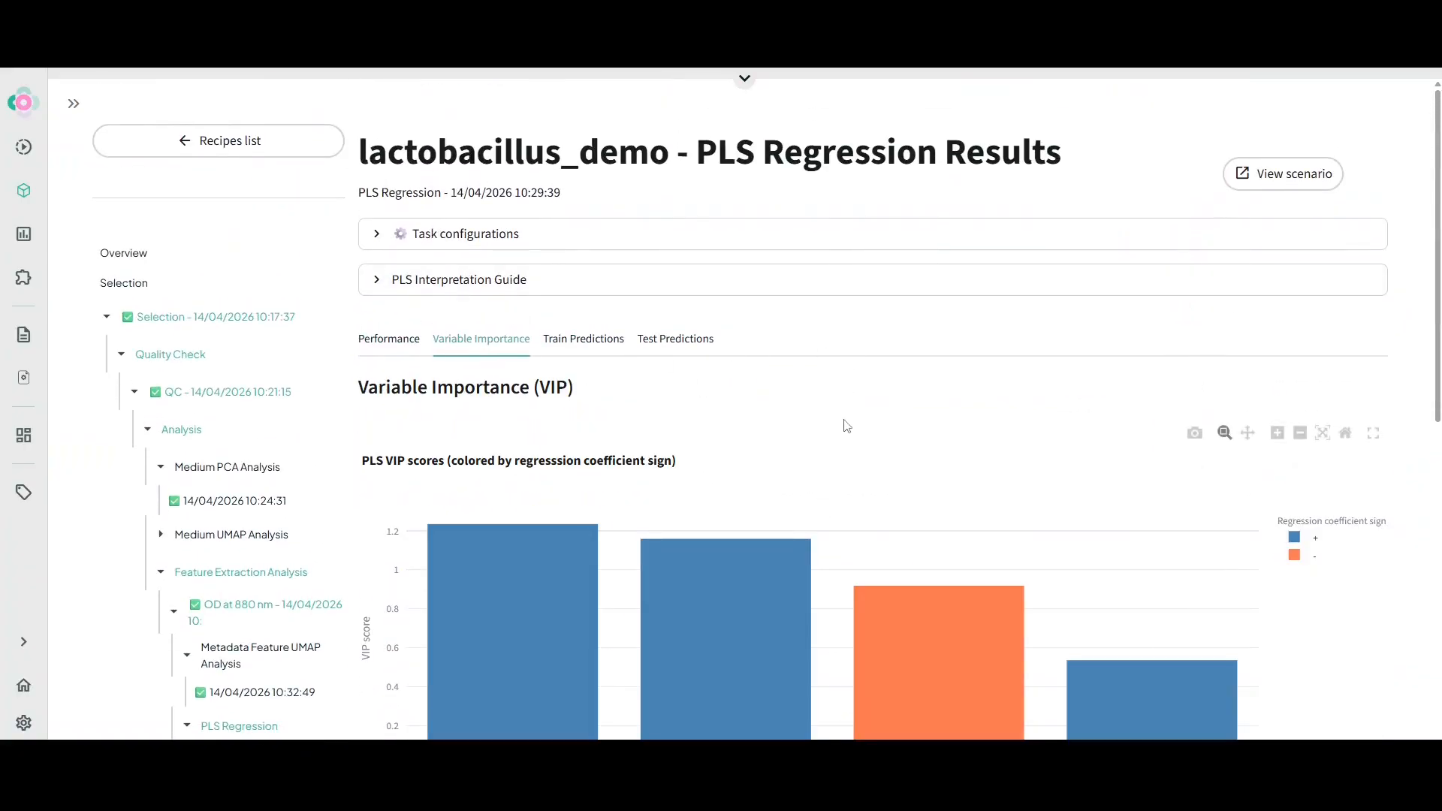
scroll(792, 376, down, 1)
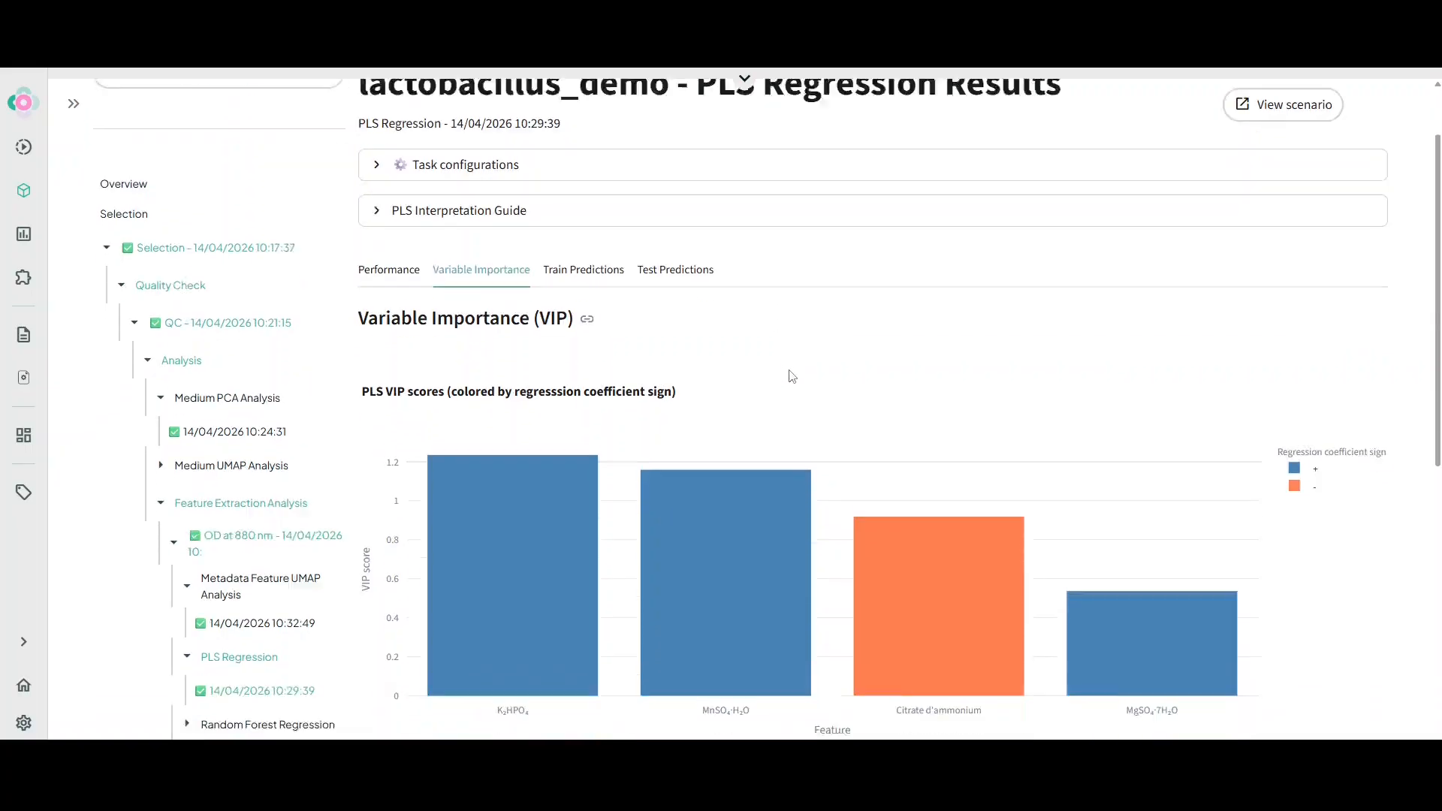
scroll(792, 377, down, 3)
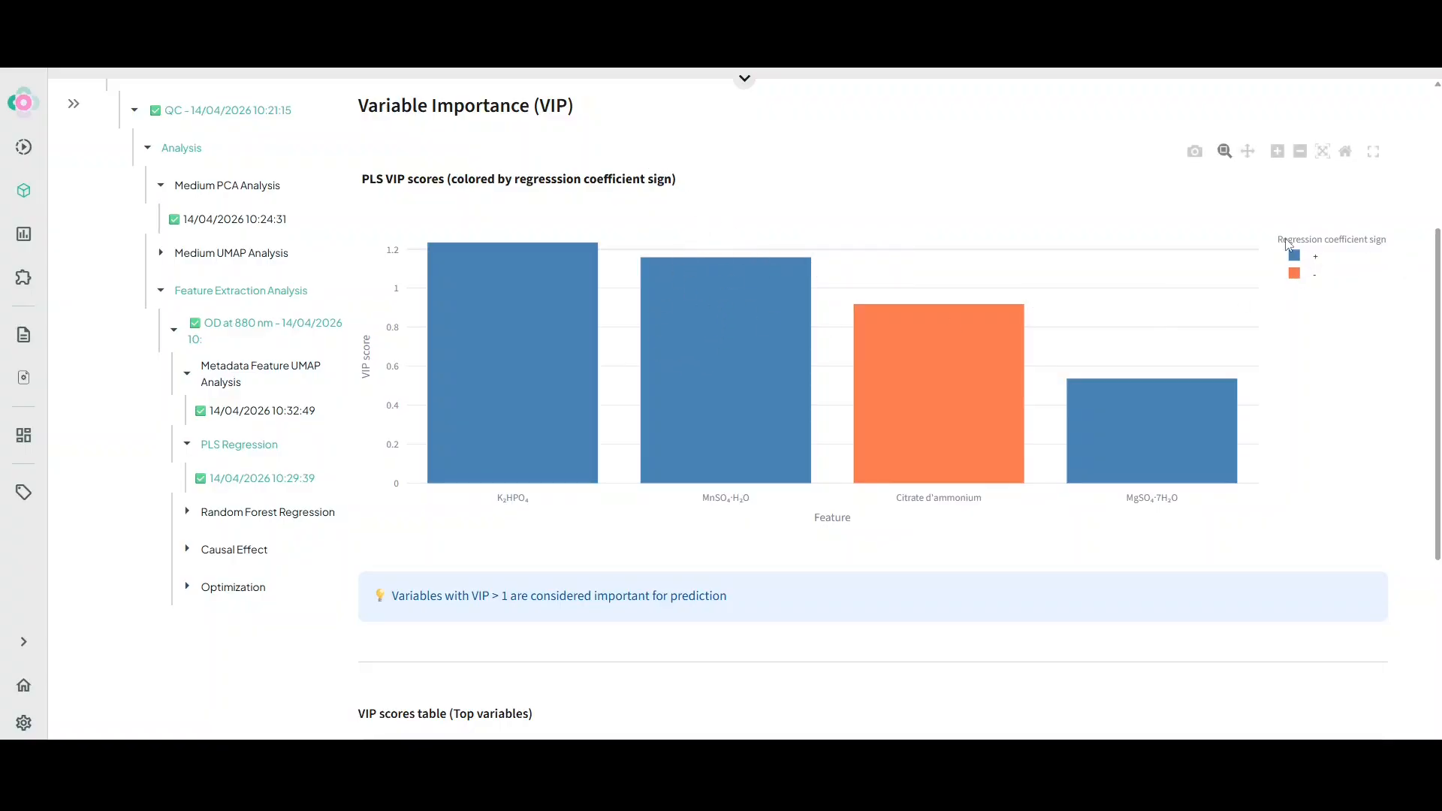
Hover over the PLS VIP score bars to inspect each feature's value and regression coefficient sign
mouse_move(927, 300)
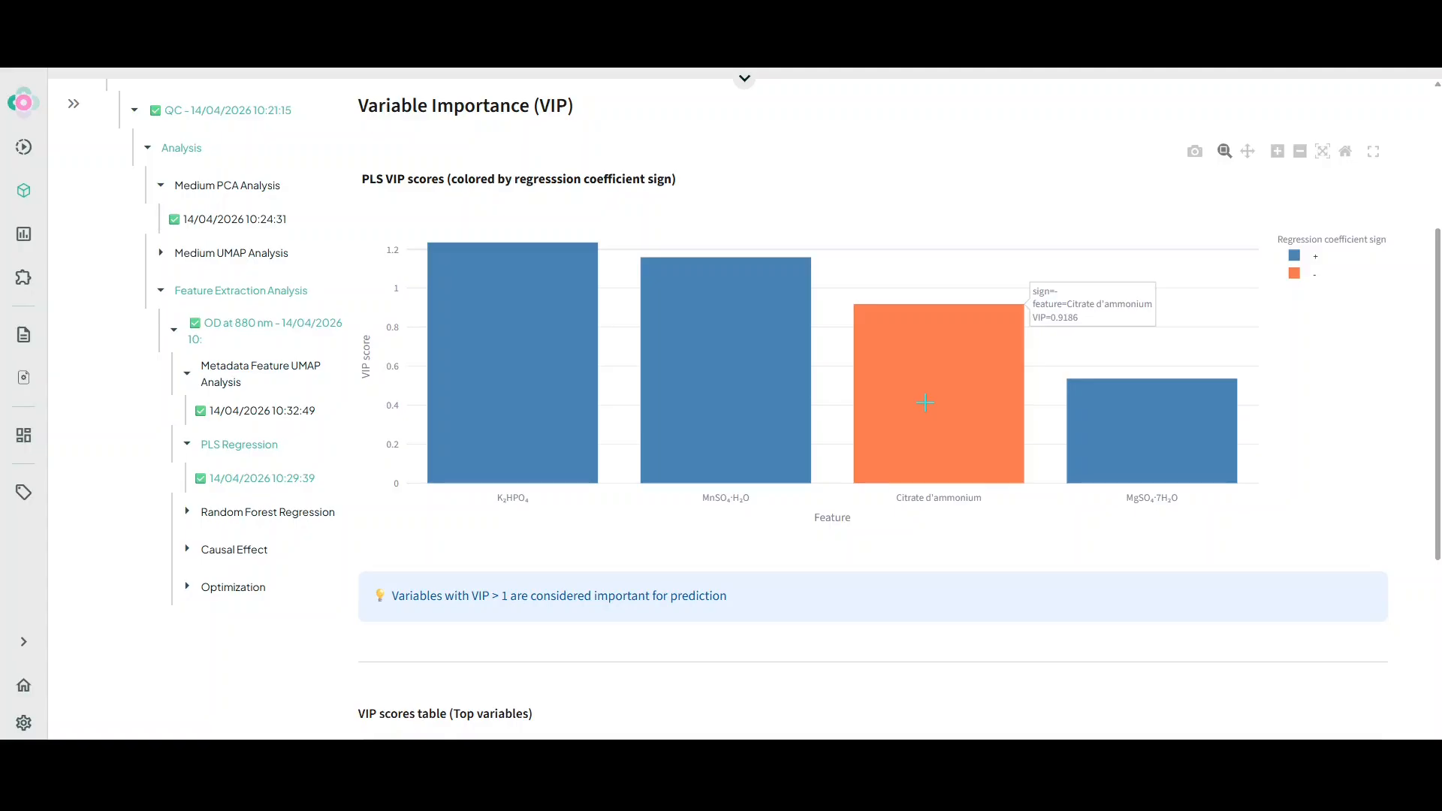
mouse_move(1176, 436)
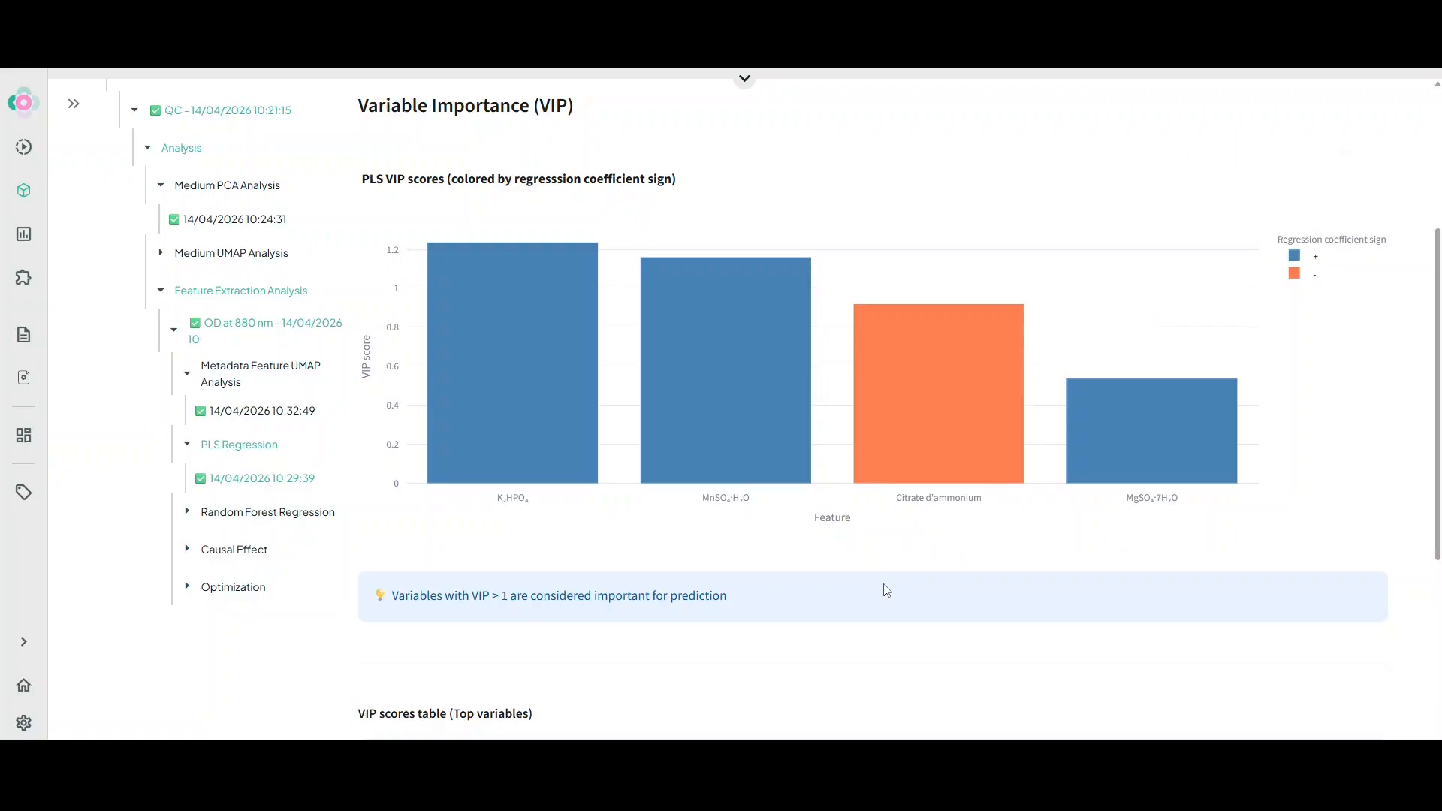
mouse_move(710, 412)
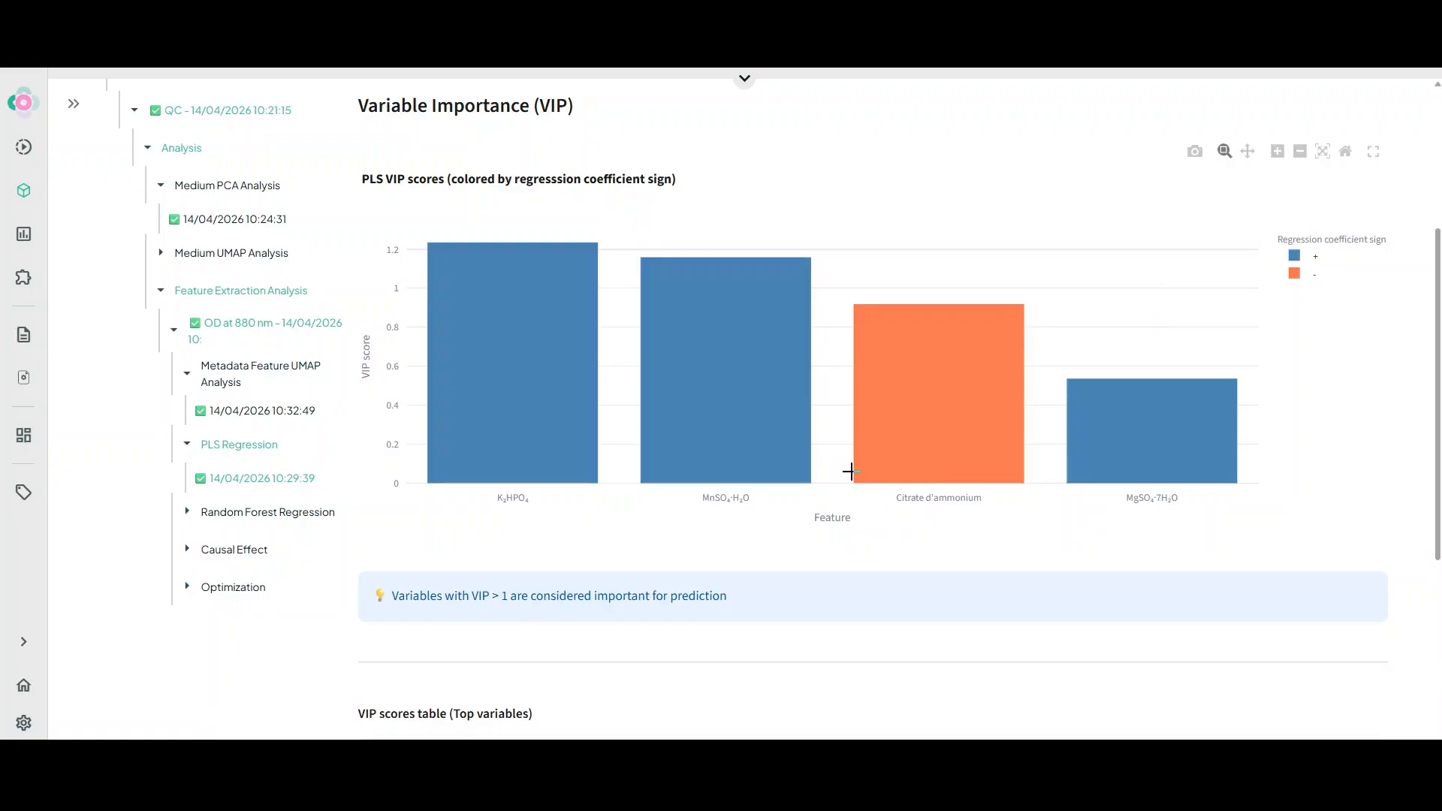
Open the Random Forest Regression variable importance chart and inspect the feature importance bars
mouse_move(724, 434)
scroll(906, 552, up, 4)
scroll(966, 356, down, 3)
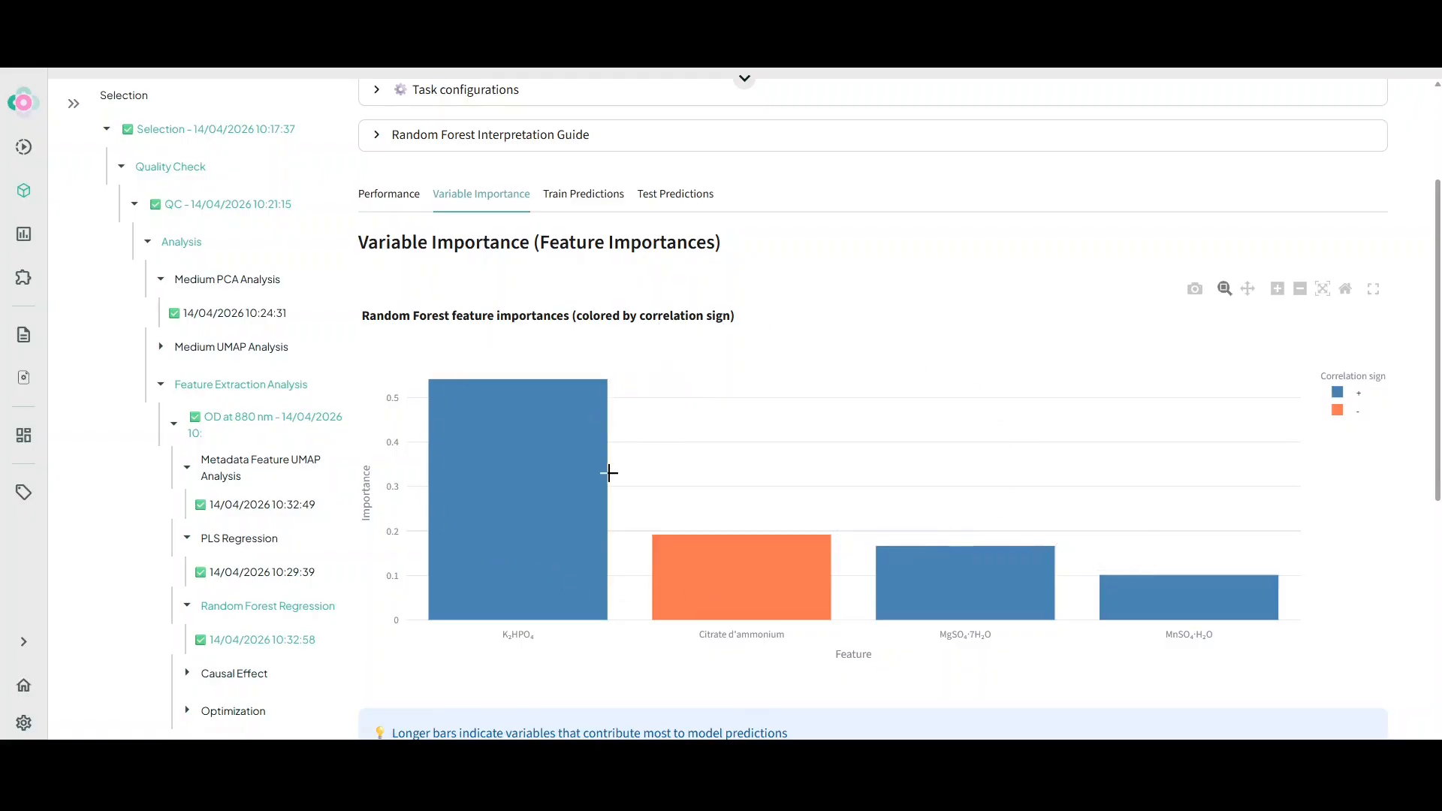
mouse_move(615, 515)
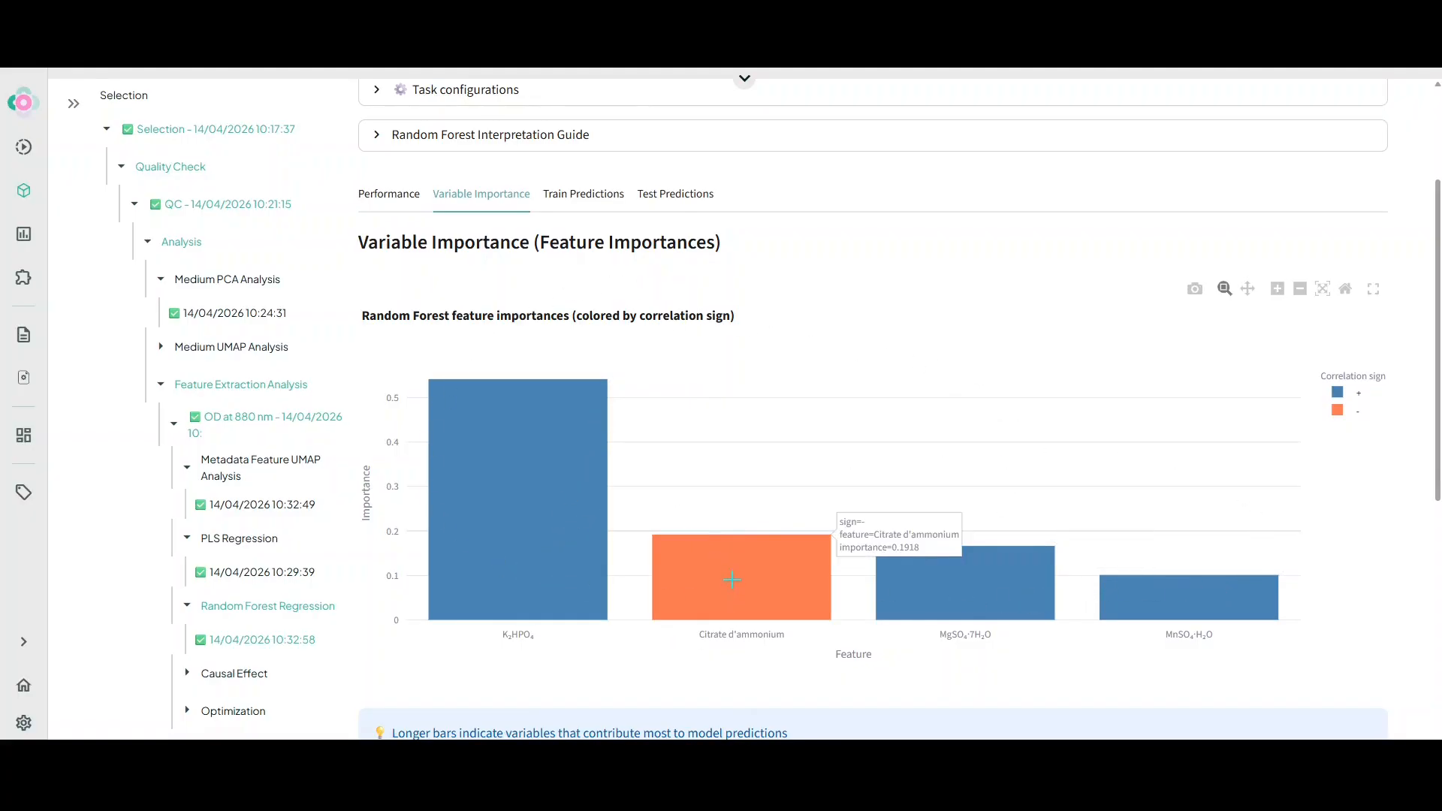
Open the interactive dashboard from the Causal Effect results to view the CATE barplot by treatment and target
scroll(717, 526, up, 4)
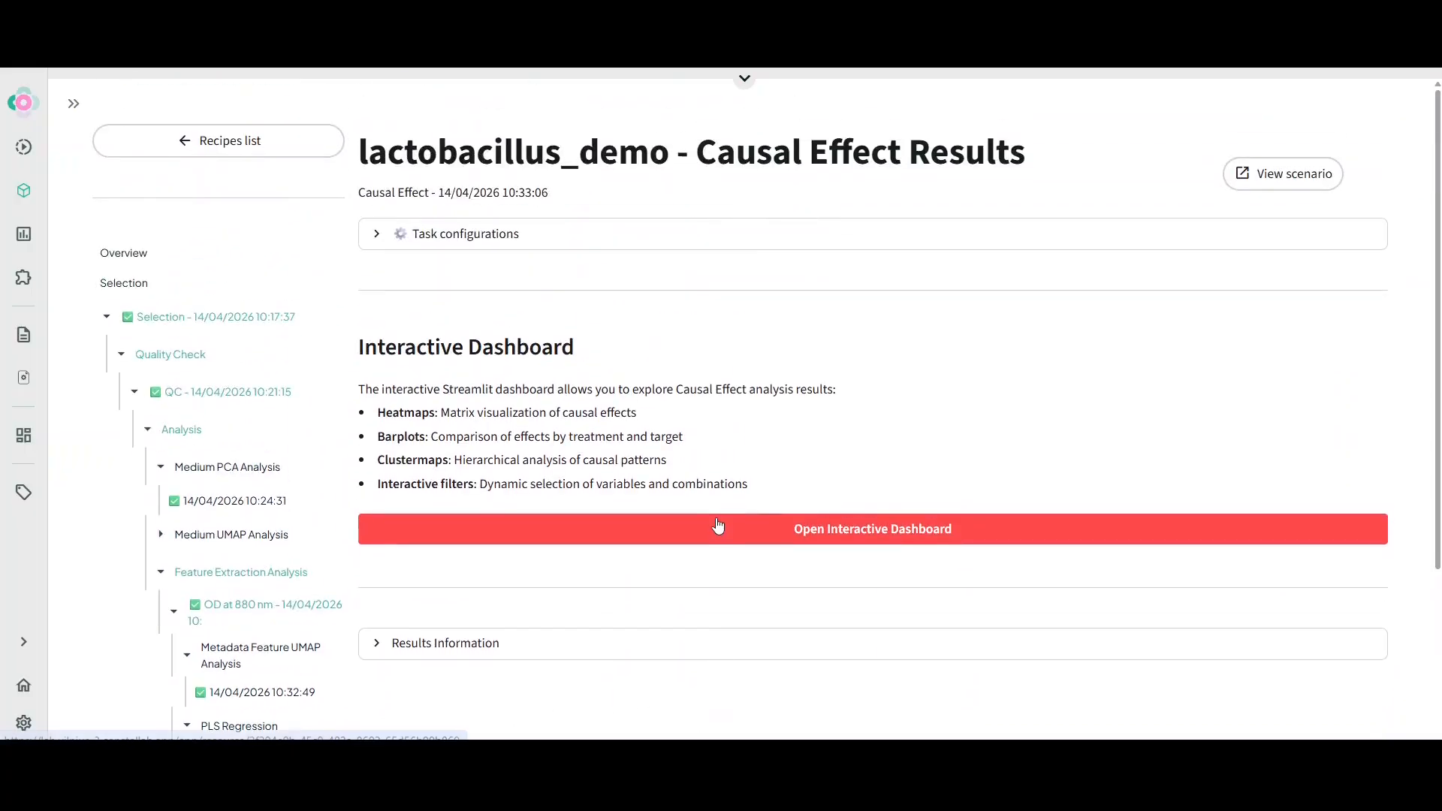
click(822, 532)
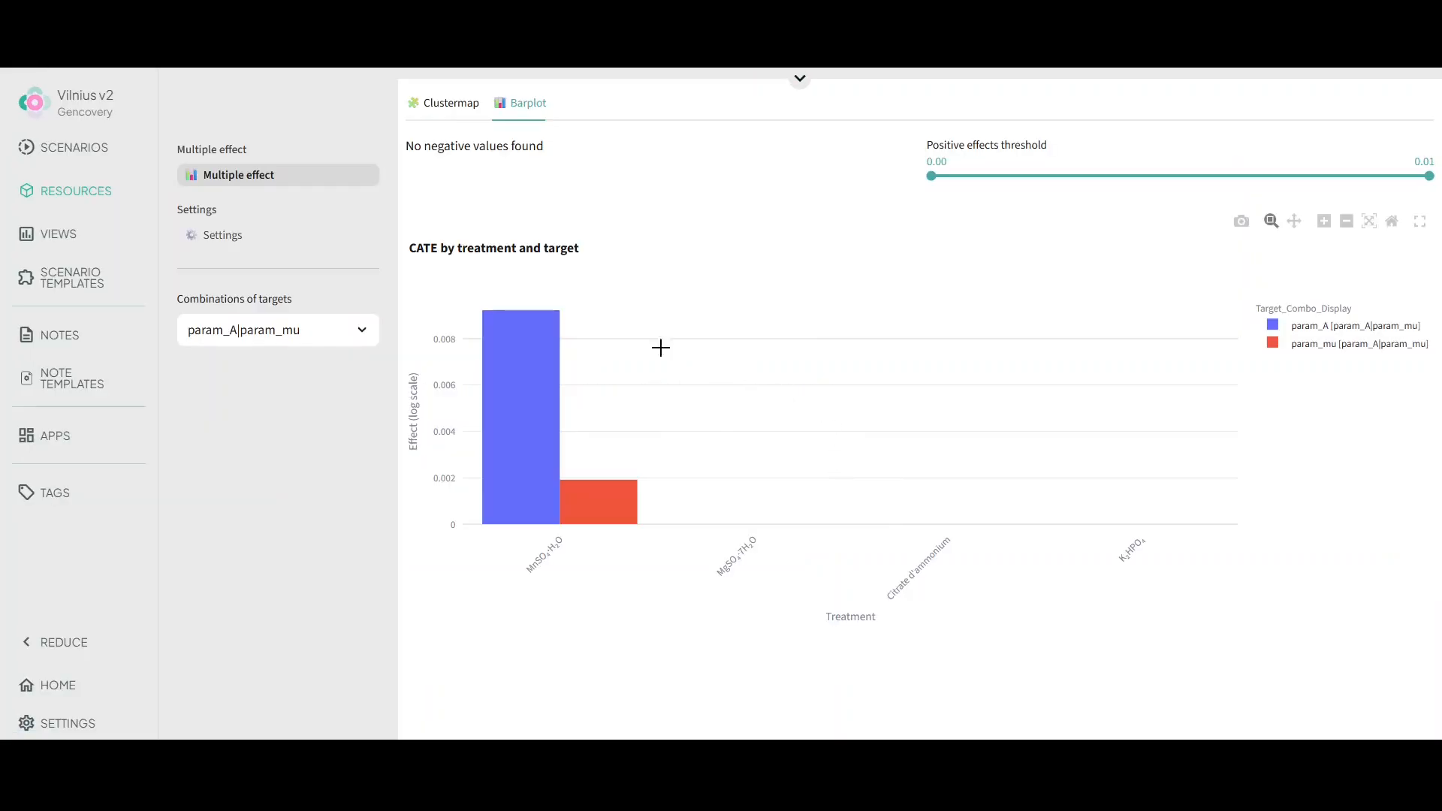